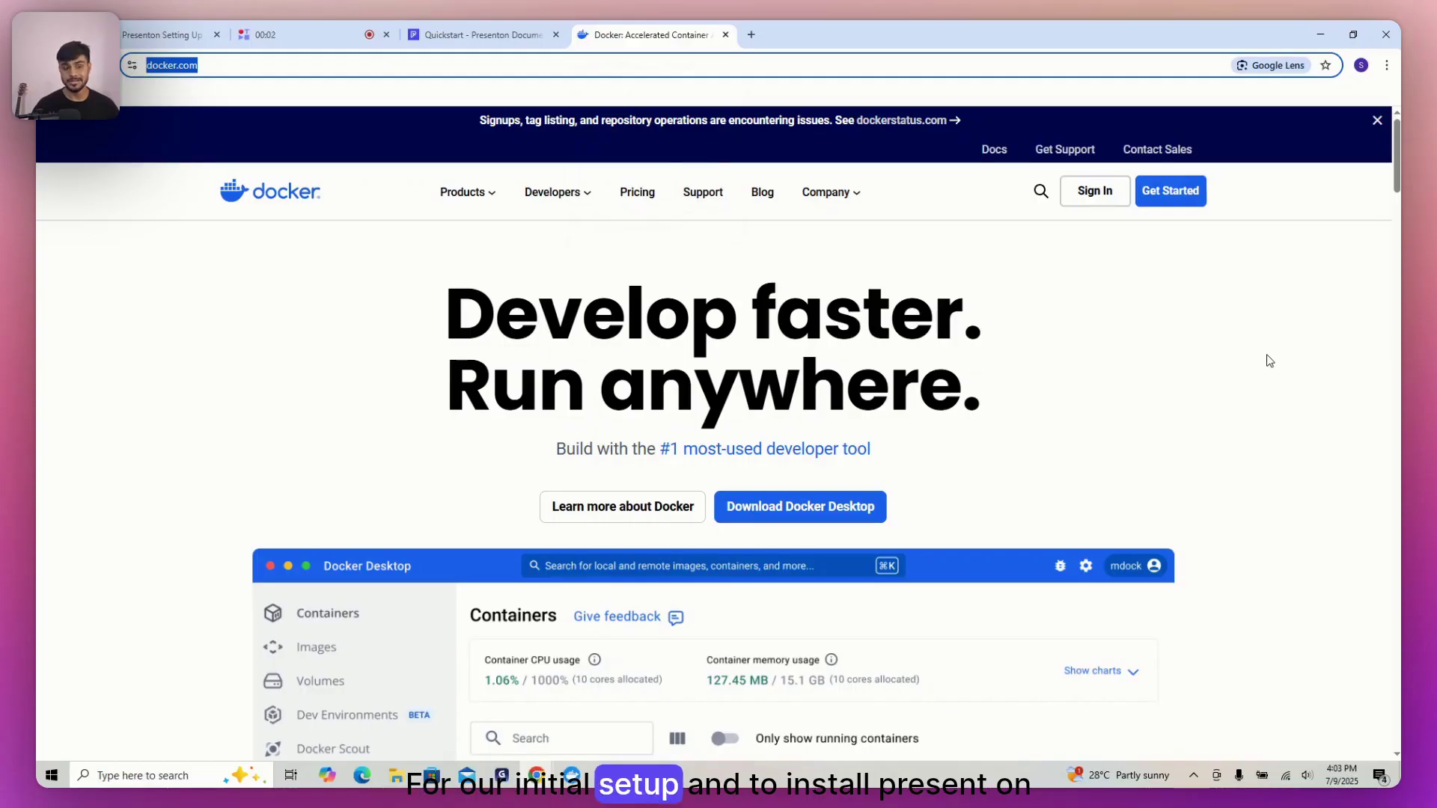
left_click(1246, 364)
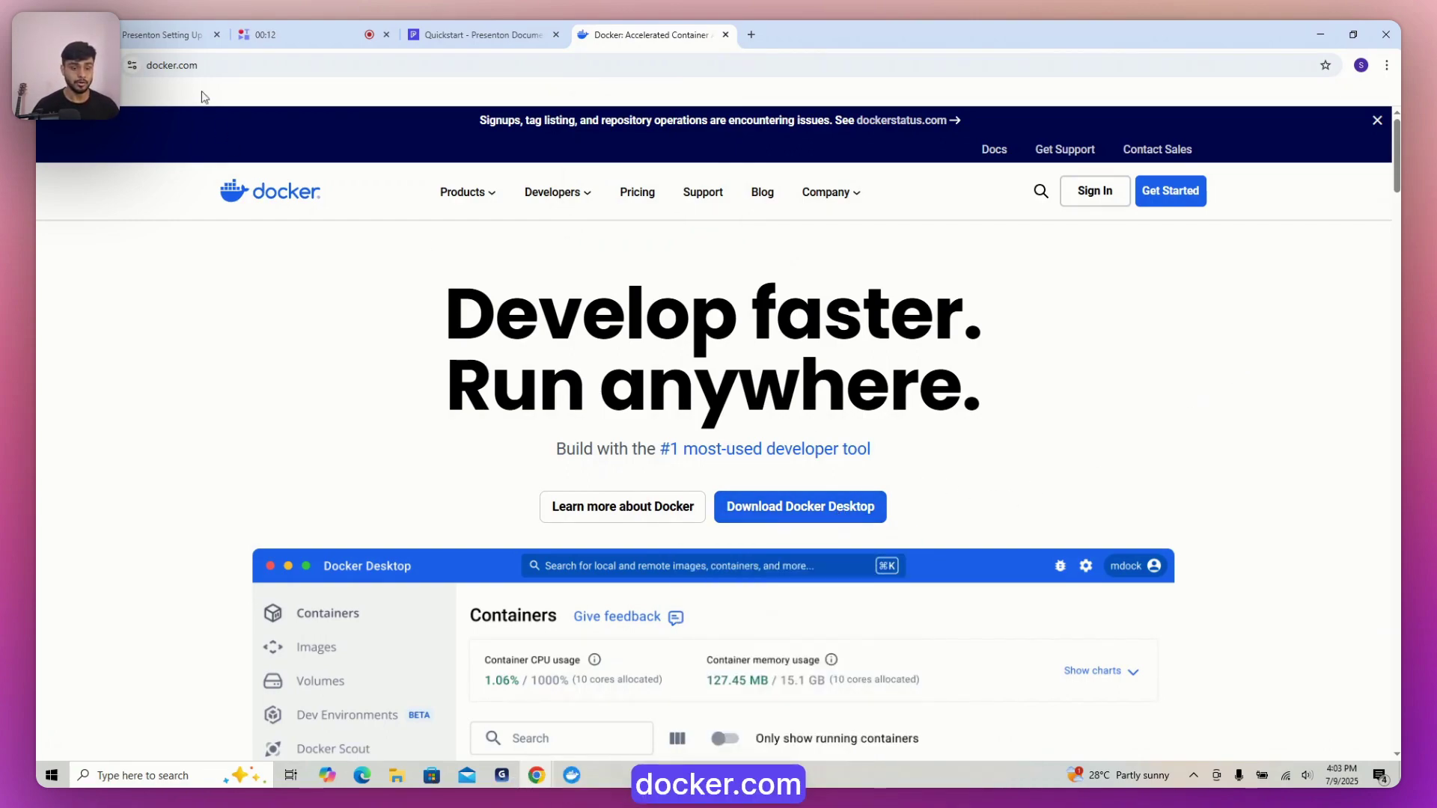
mouse_move(800, 506)
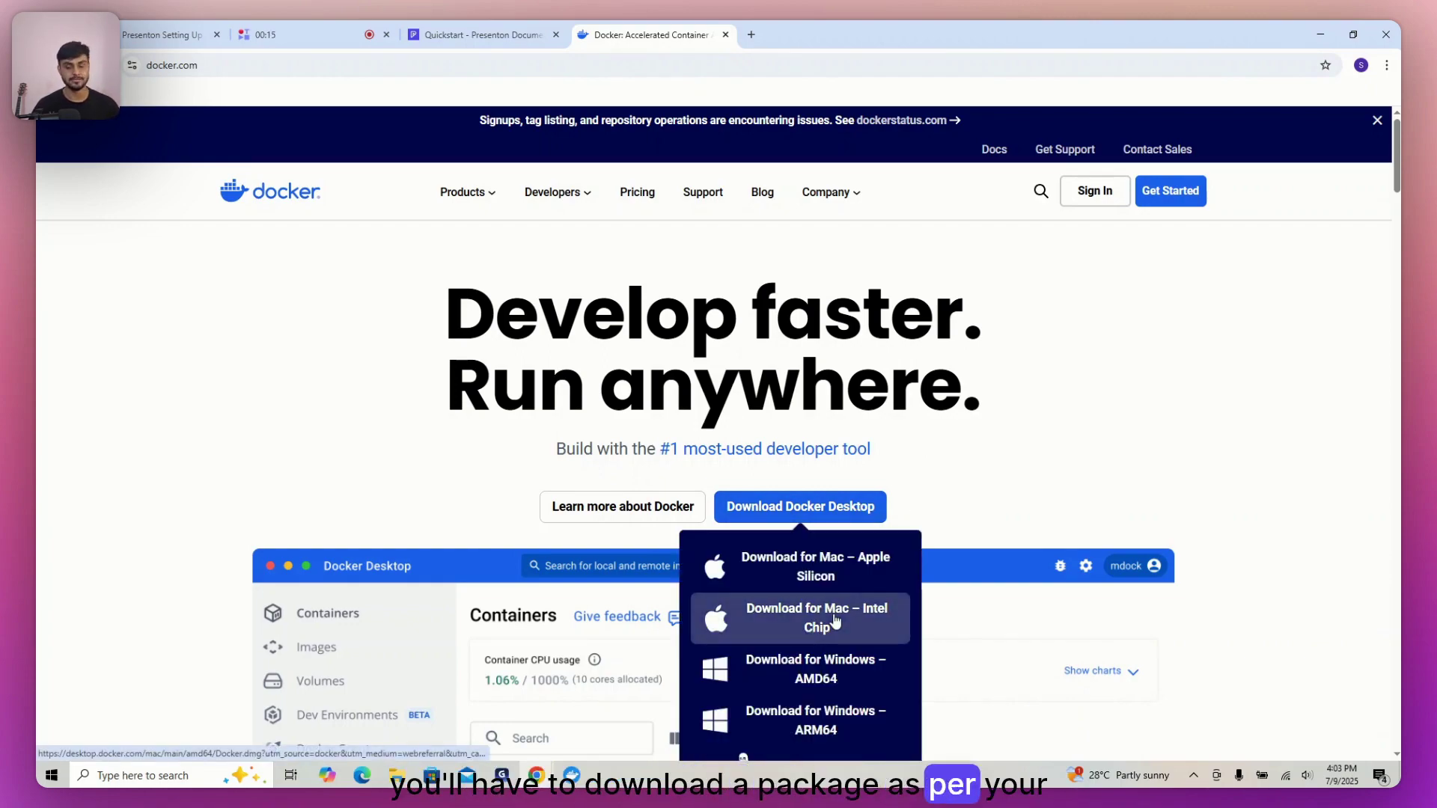
scroll(835, 623, "down", 1)
scroll(827, 571, "up", 1)
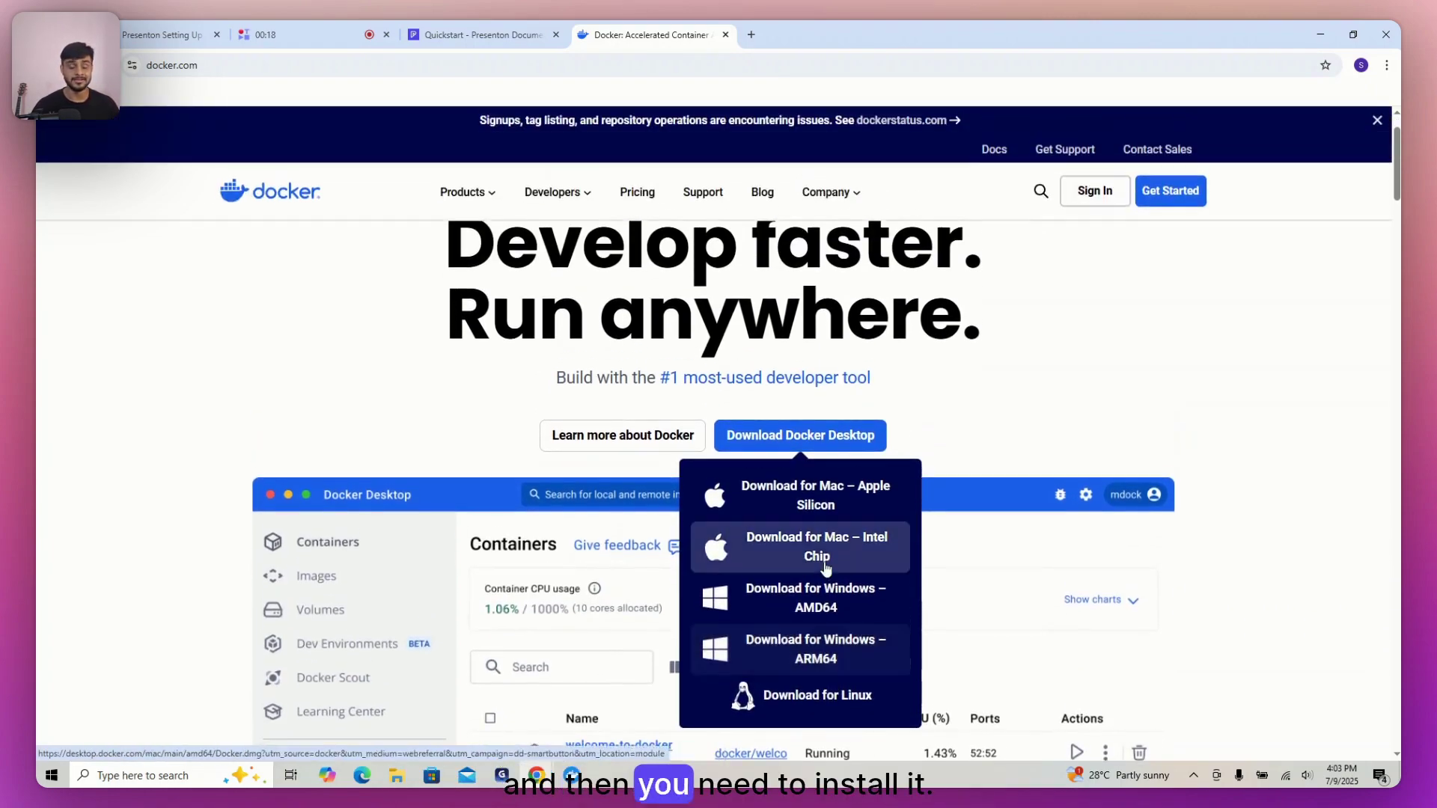
scroll(825, 570, "up", 1)
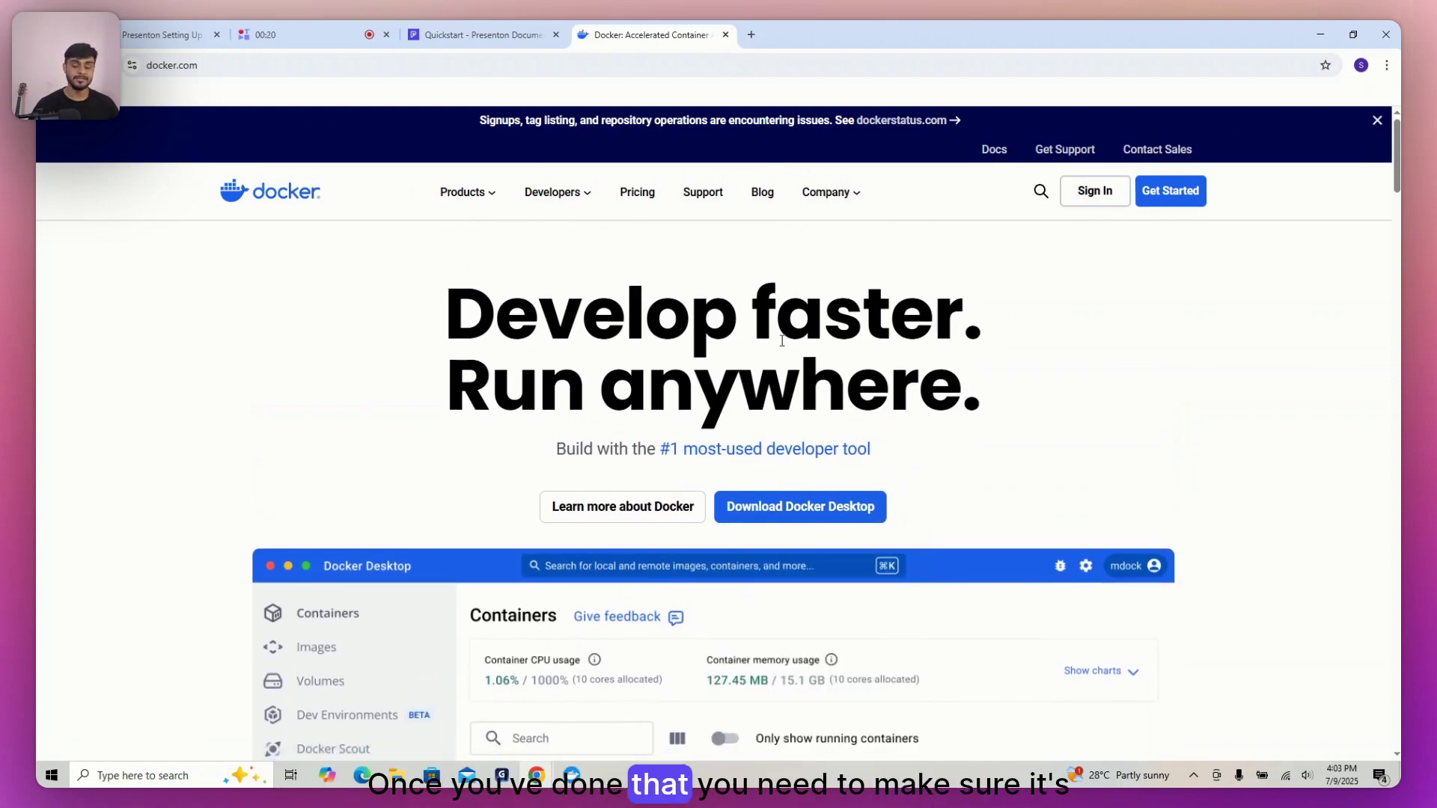
left_click(572, 775)
left_click(897, 184)
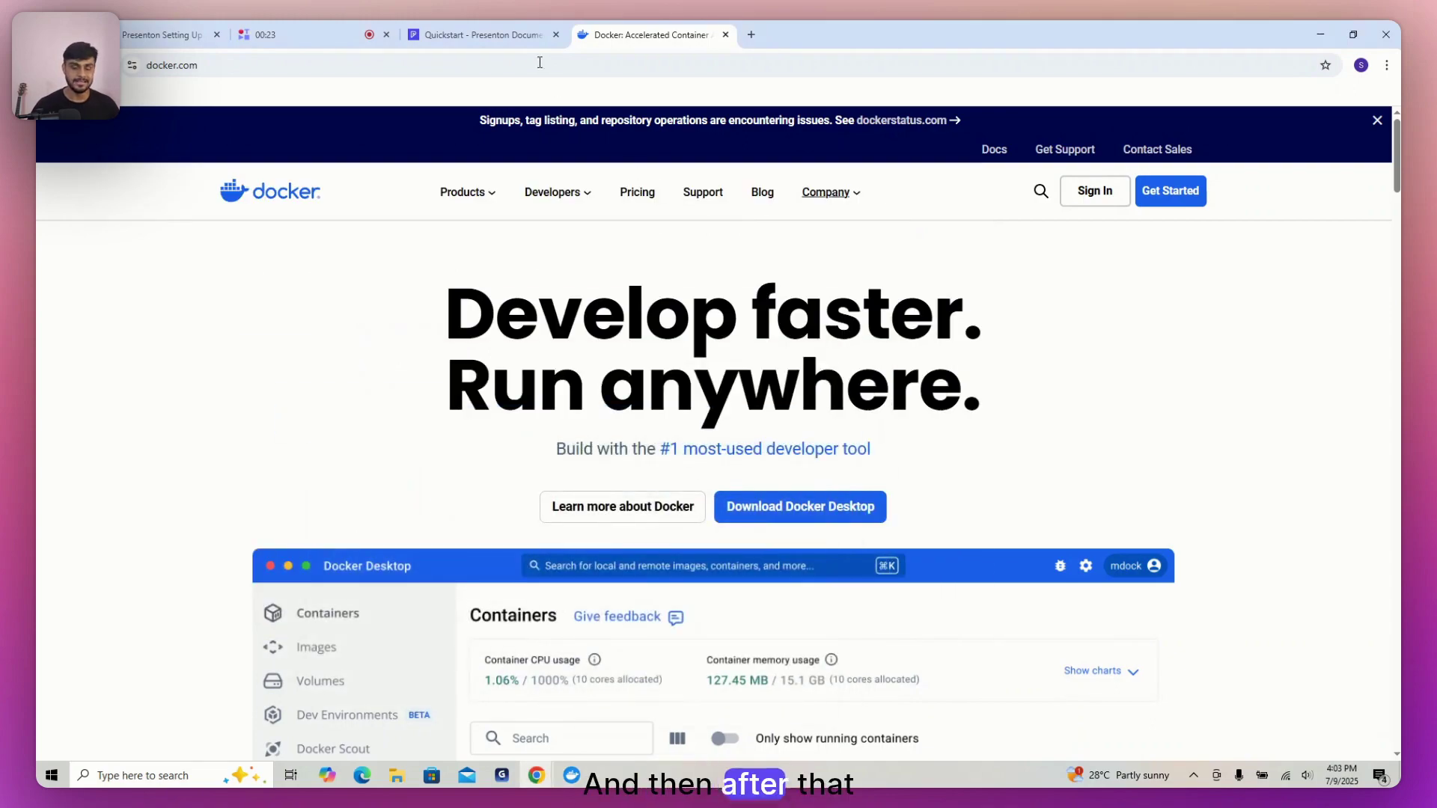
On the Quickstart page, select the full Windows PowerShell docker run command.
left_click(465, 33)
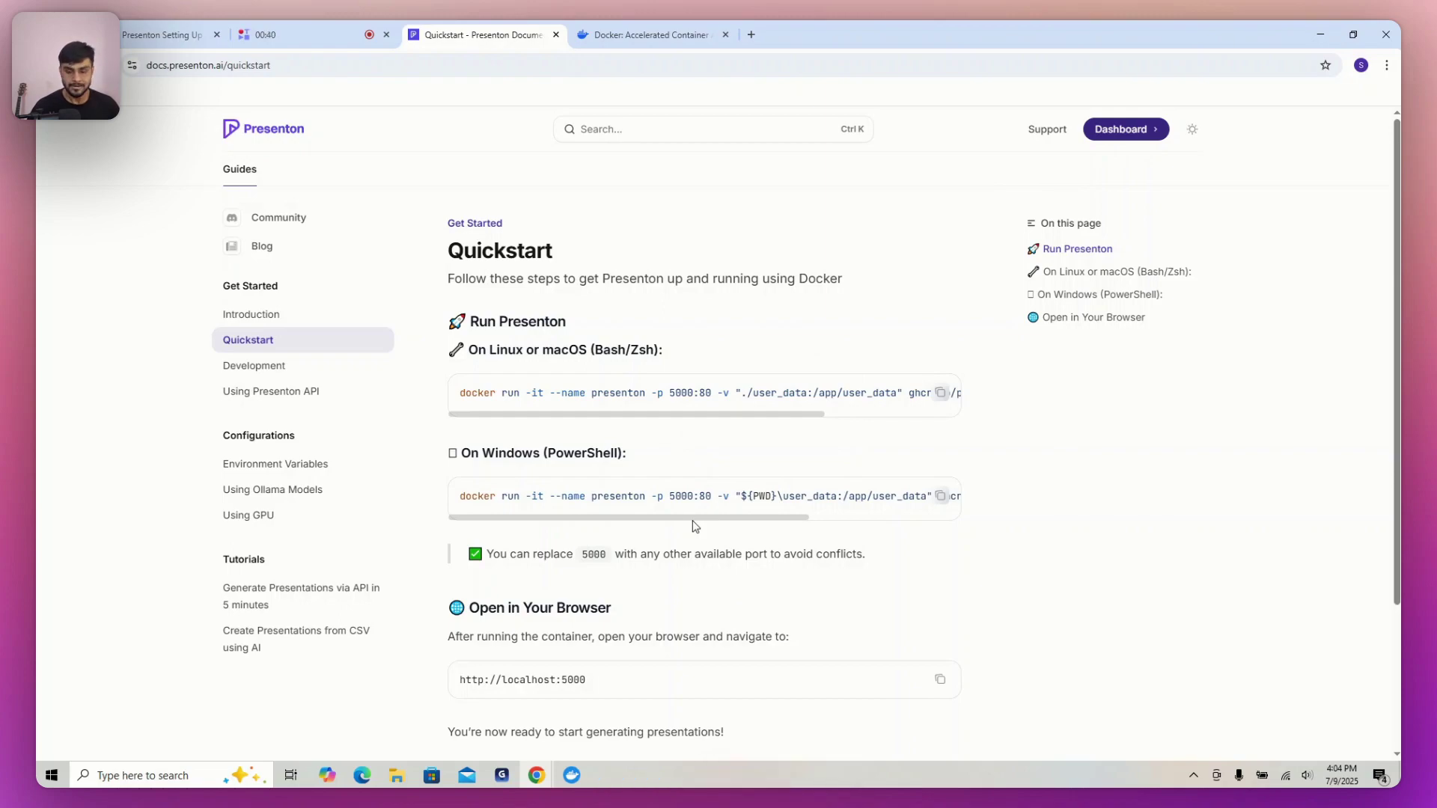
left_click_drag(690, 522, 742, 517)
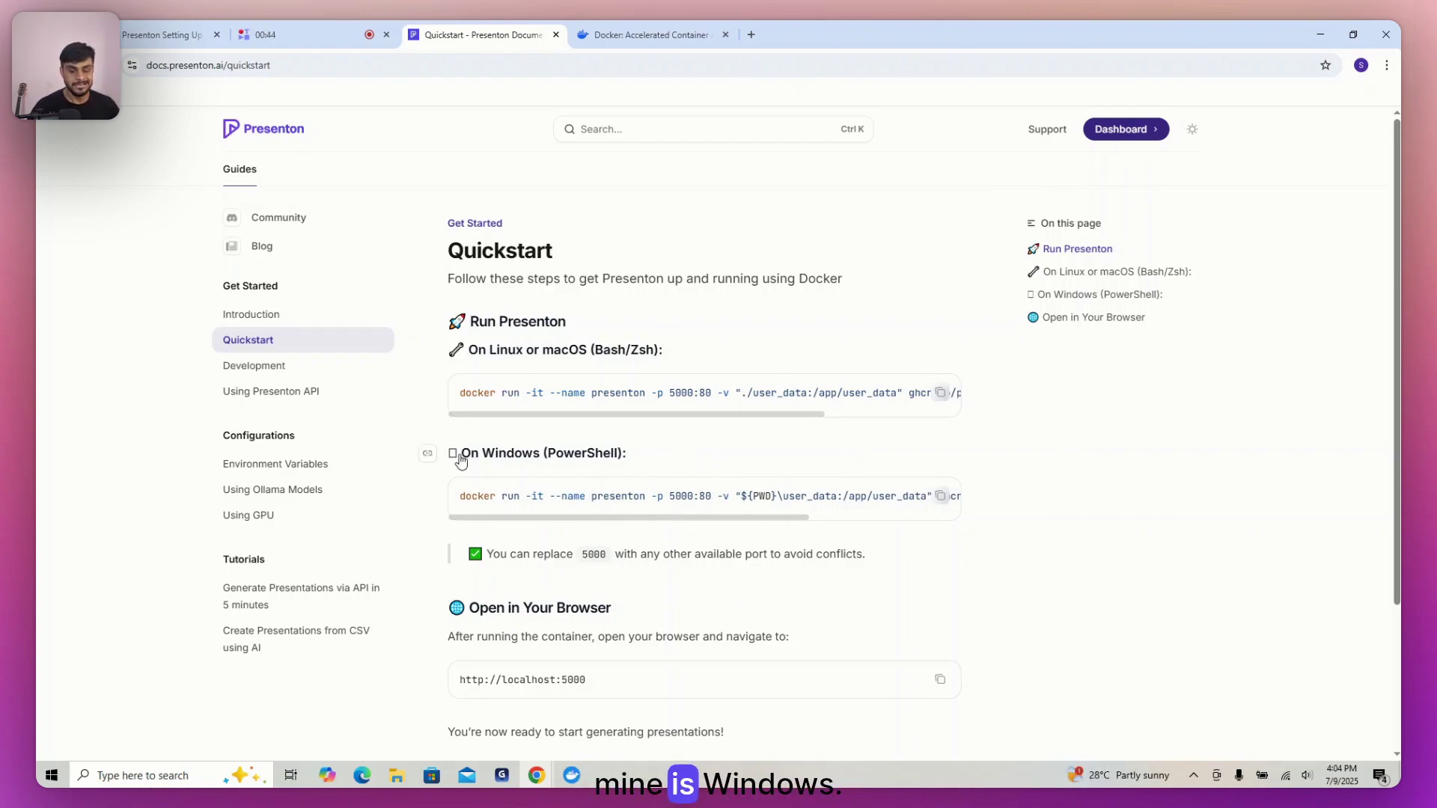
triple_click(536, 494)
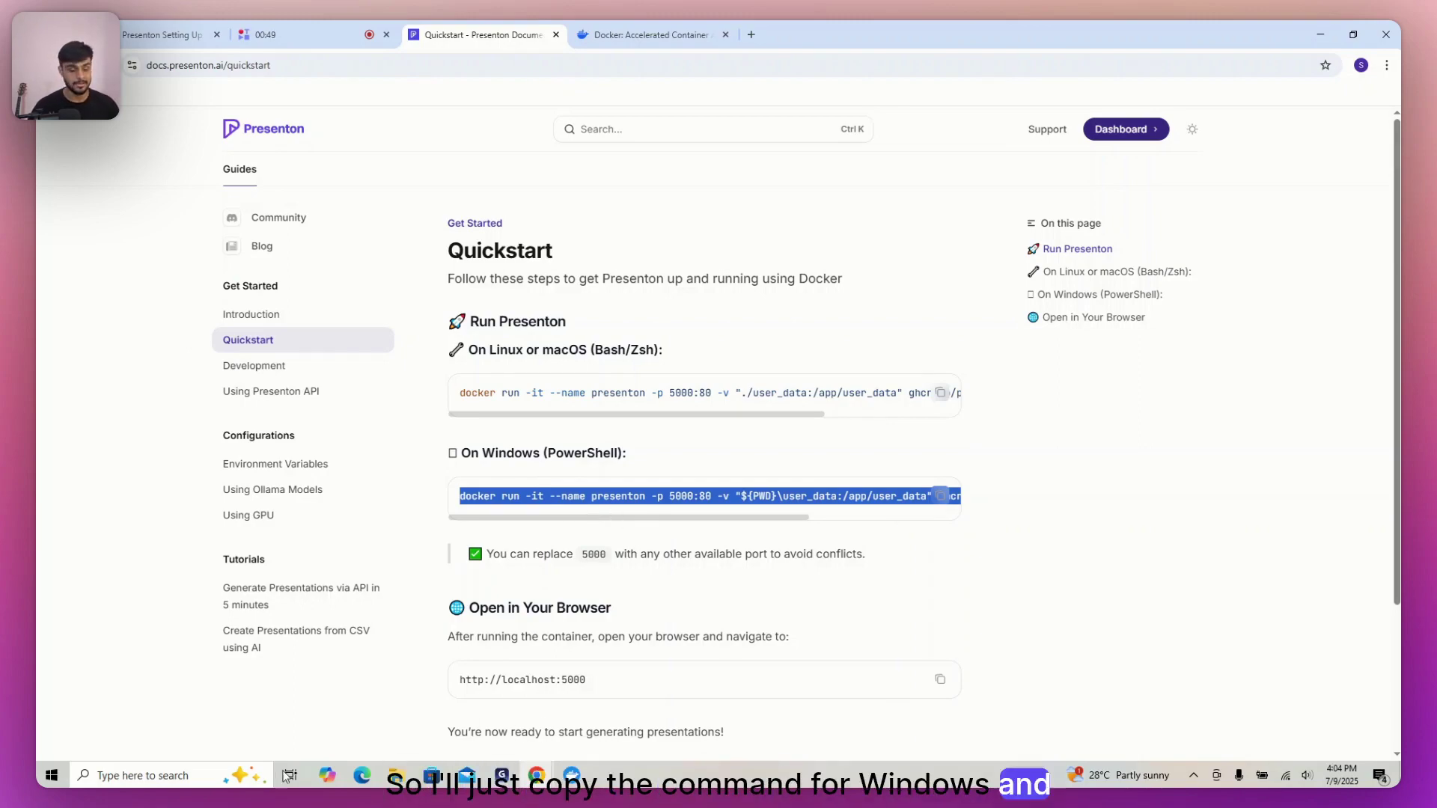
Launch Terminal and run the pasted Presenton docker run command.
left_click(180, 776)
type("ter")
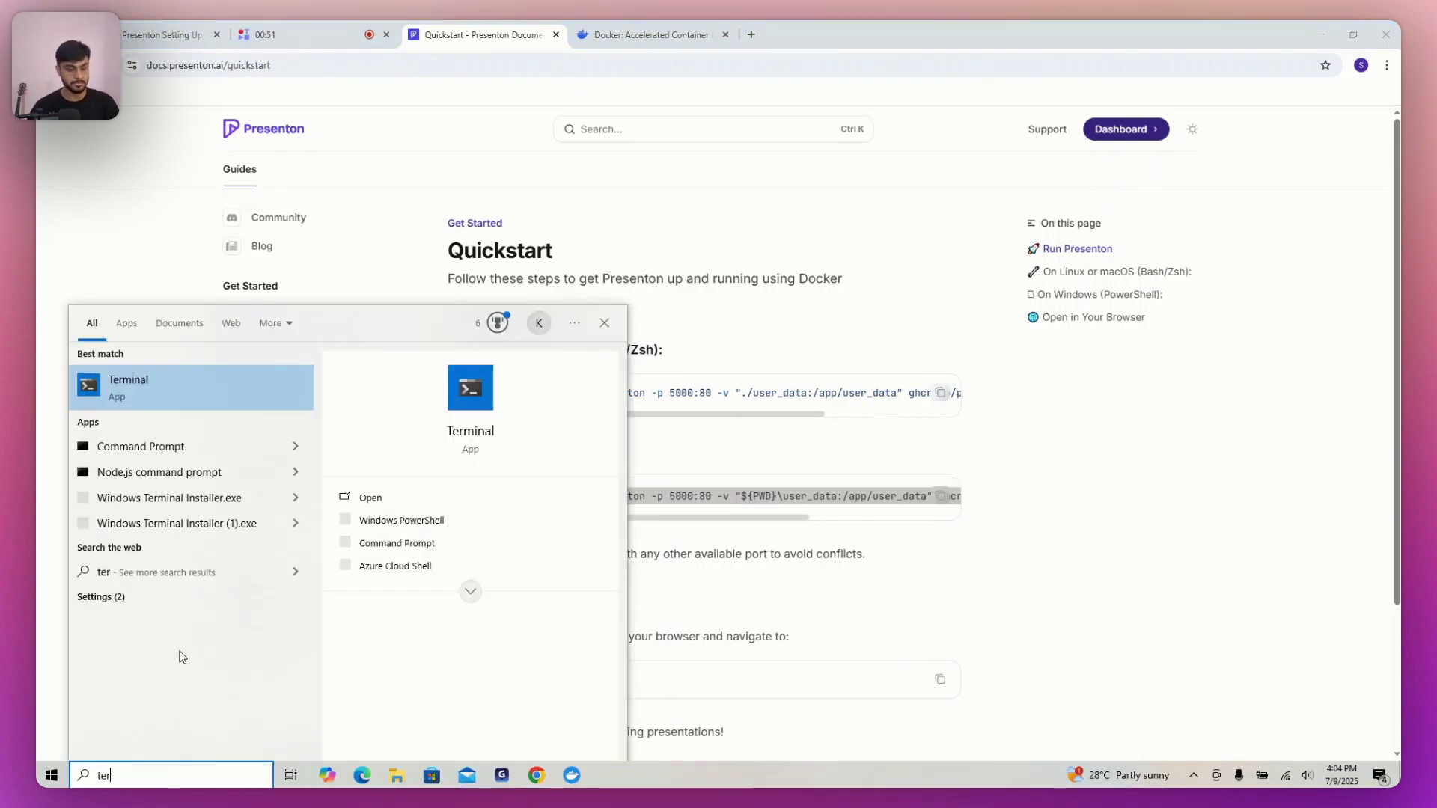
left_click(183, 393)
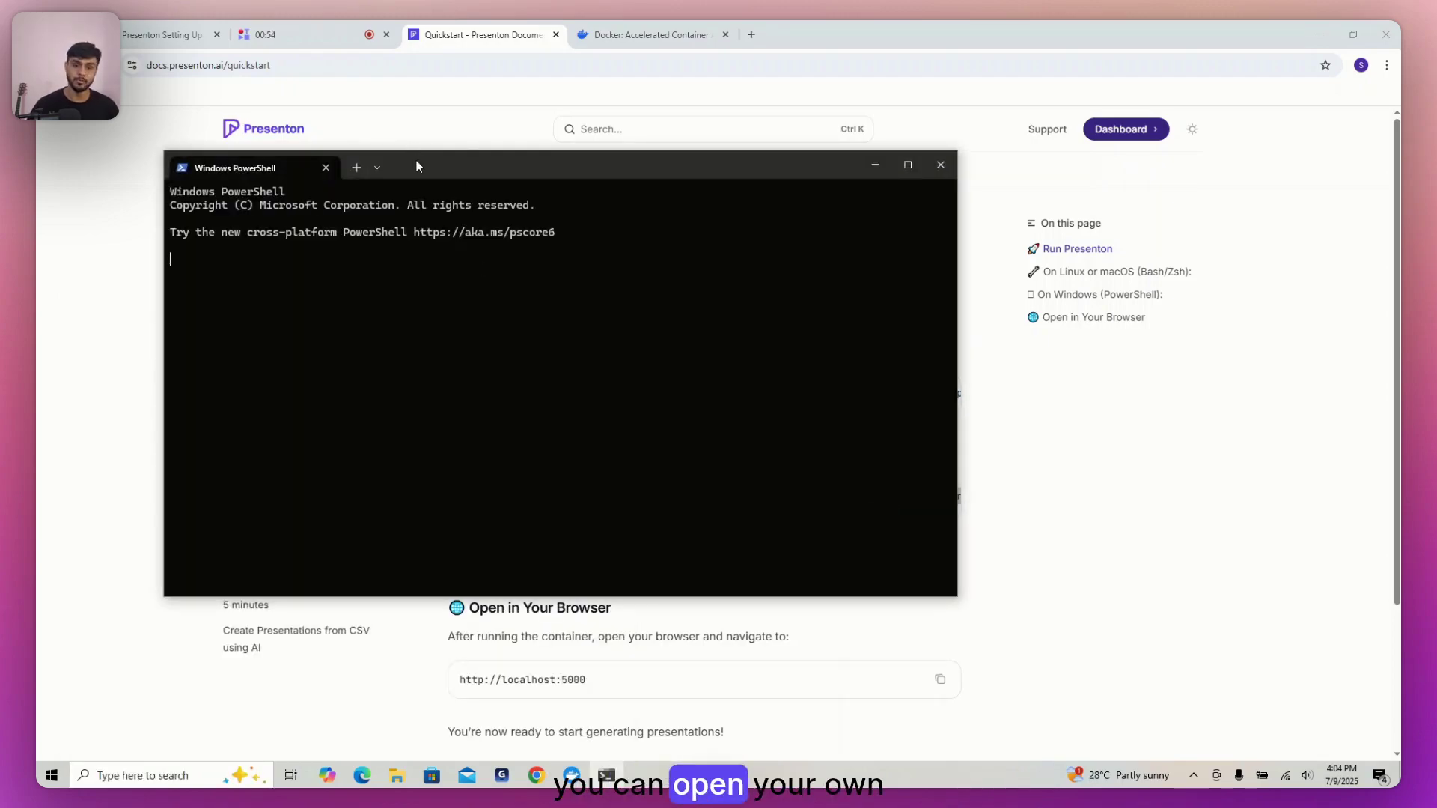
left_click_drag(417, 167, 646, 209)
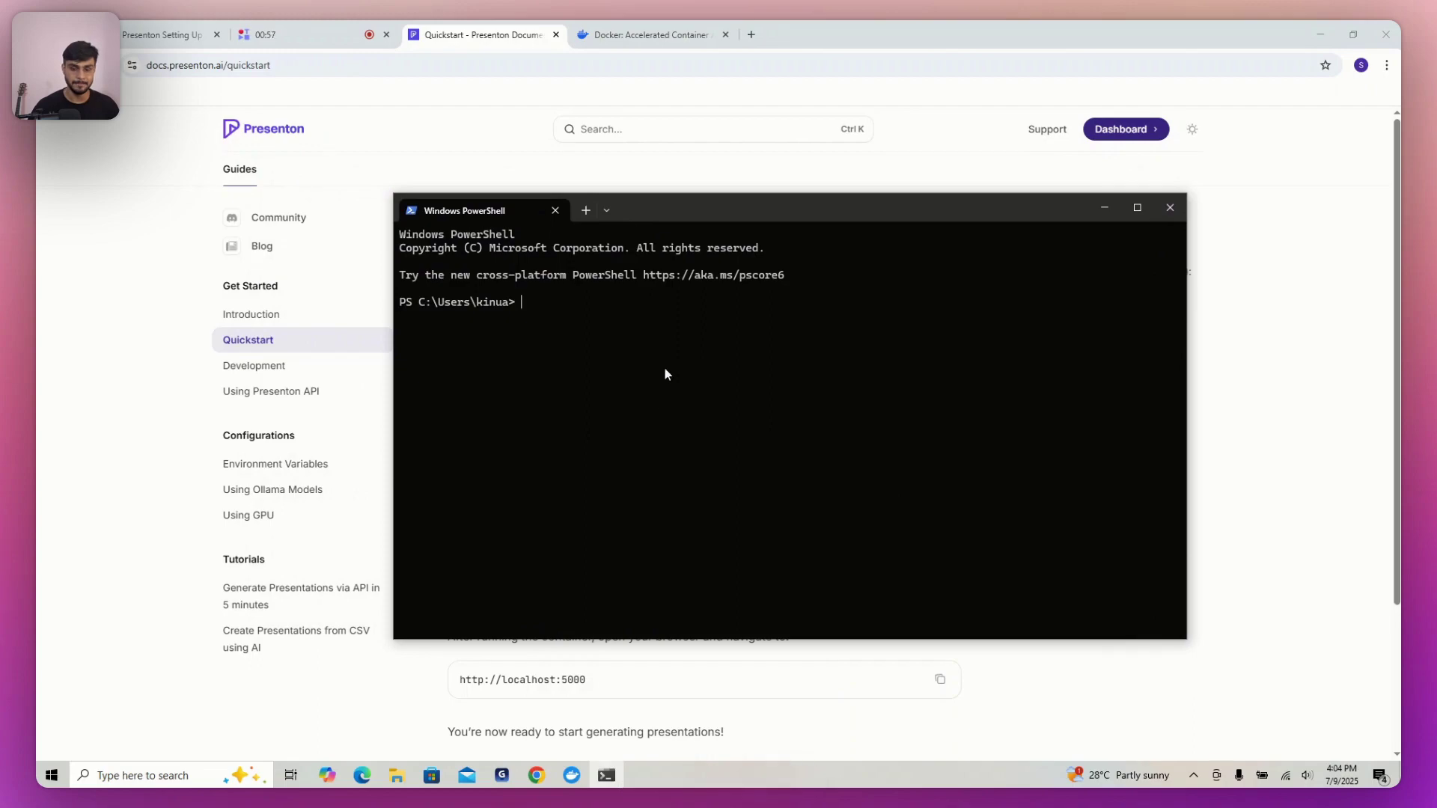
mouse_move(659, 213)
left_mouse_down()
mouse_move(819, 298)
mouse_move(475, 219)
mouse_move(549, 247)
left_mouse_up()
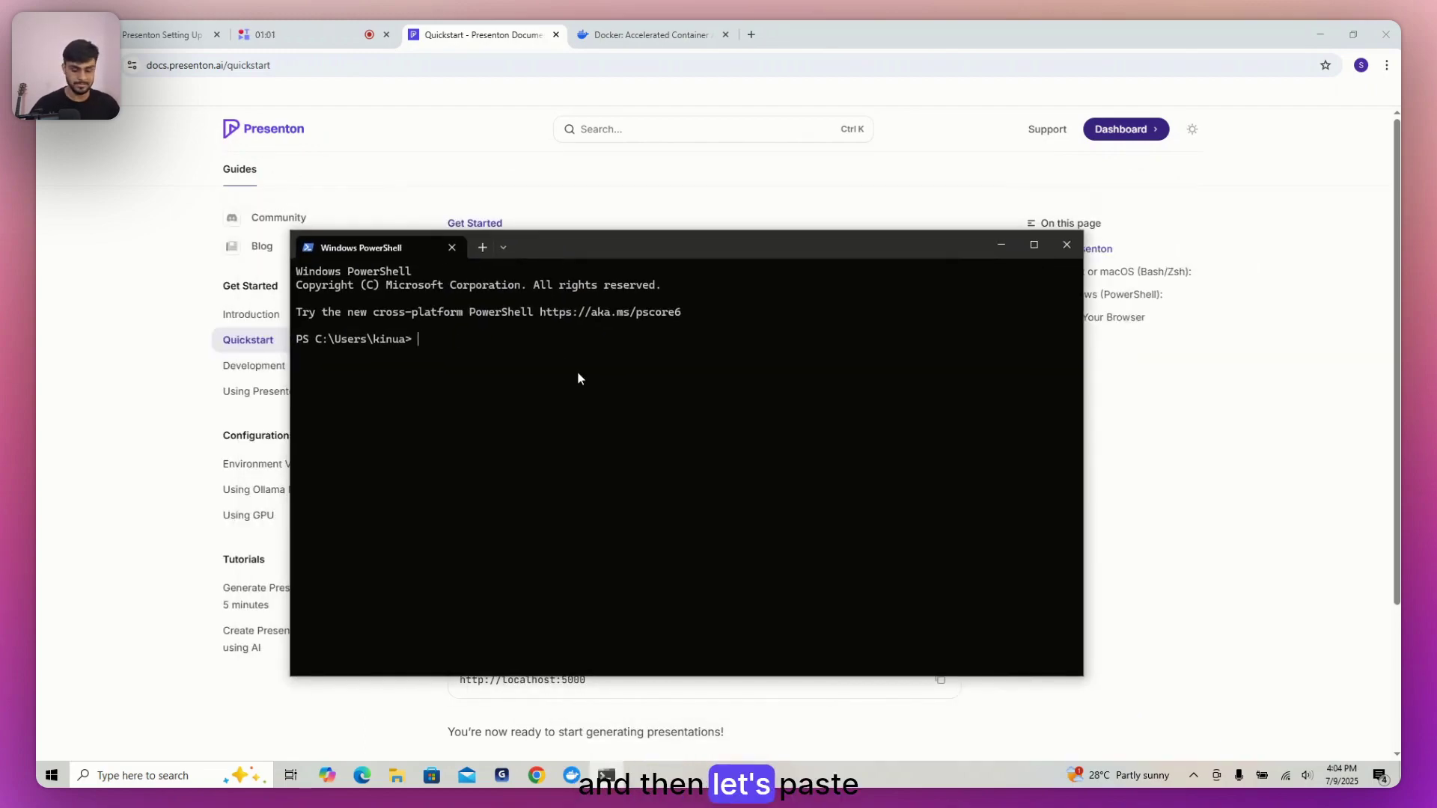
type("docker run -it --name presenton -p 5000:80 -v \"${PWD}\\user_data:/app/user_data\" ghcr.io/presenton/presenton:latest")
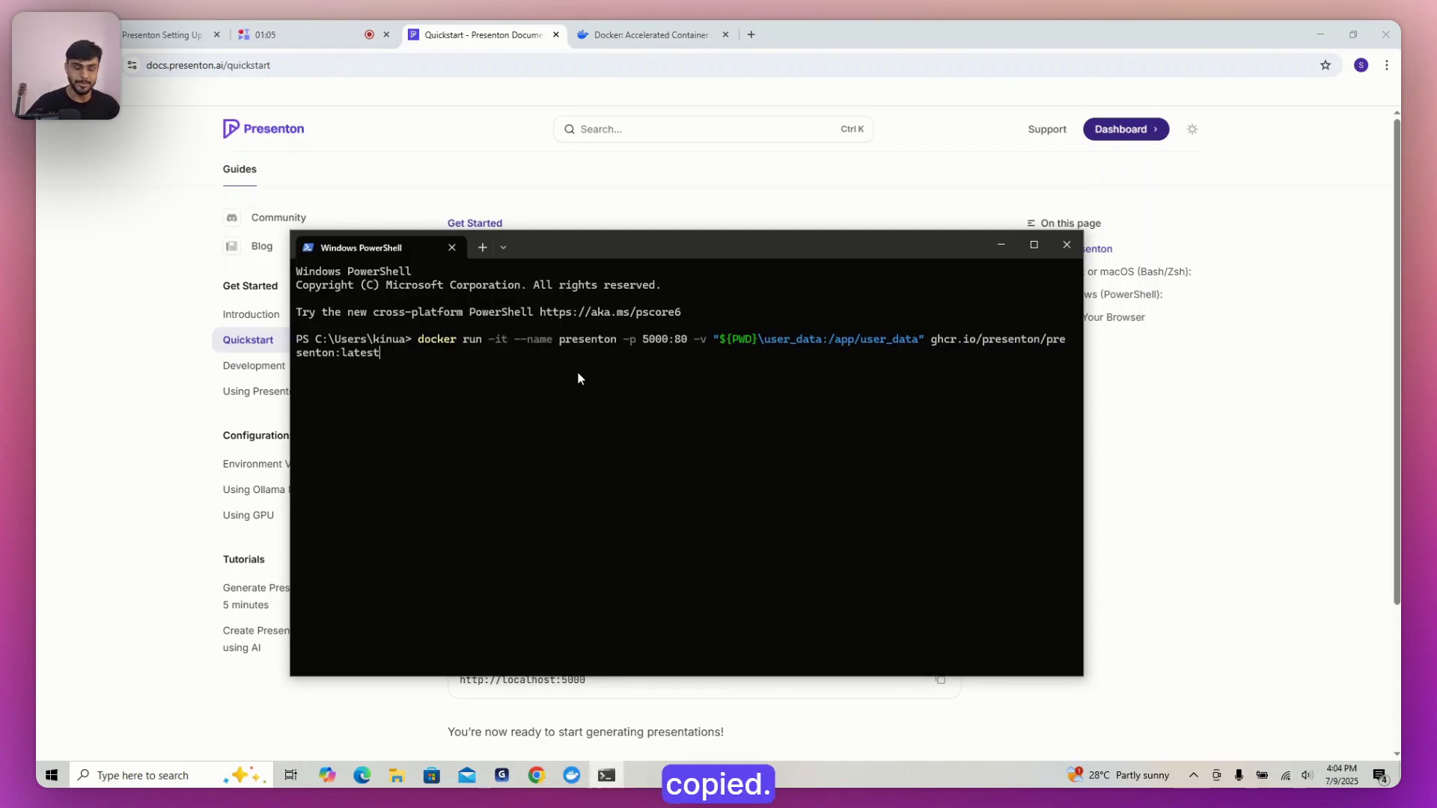
key("Return")
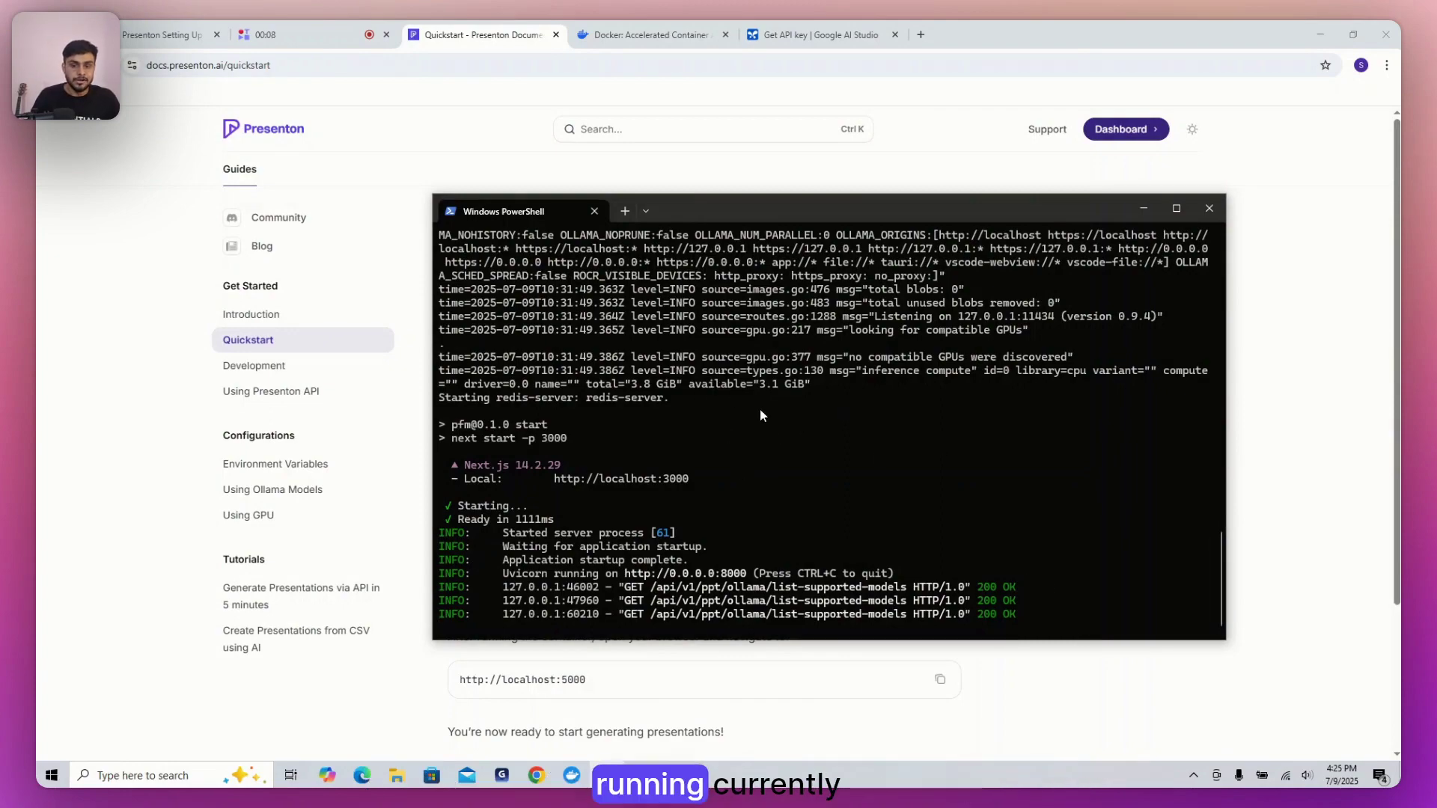
scroll(770, 404, "up", 3)
scroll(768, 393, "up", 1)
scroll(774, 365, "up", 2)
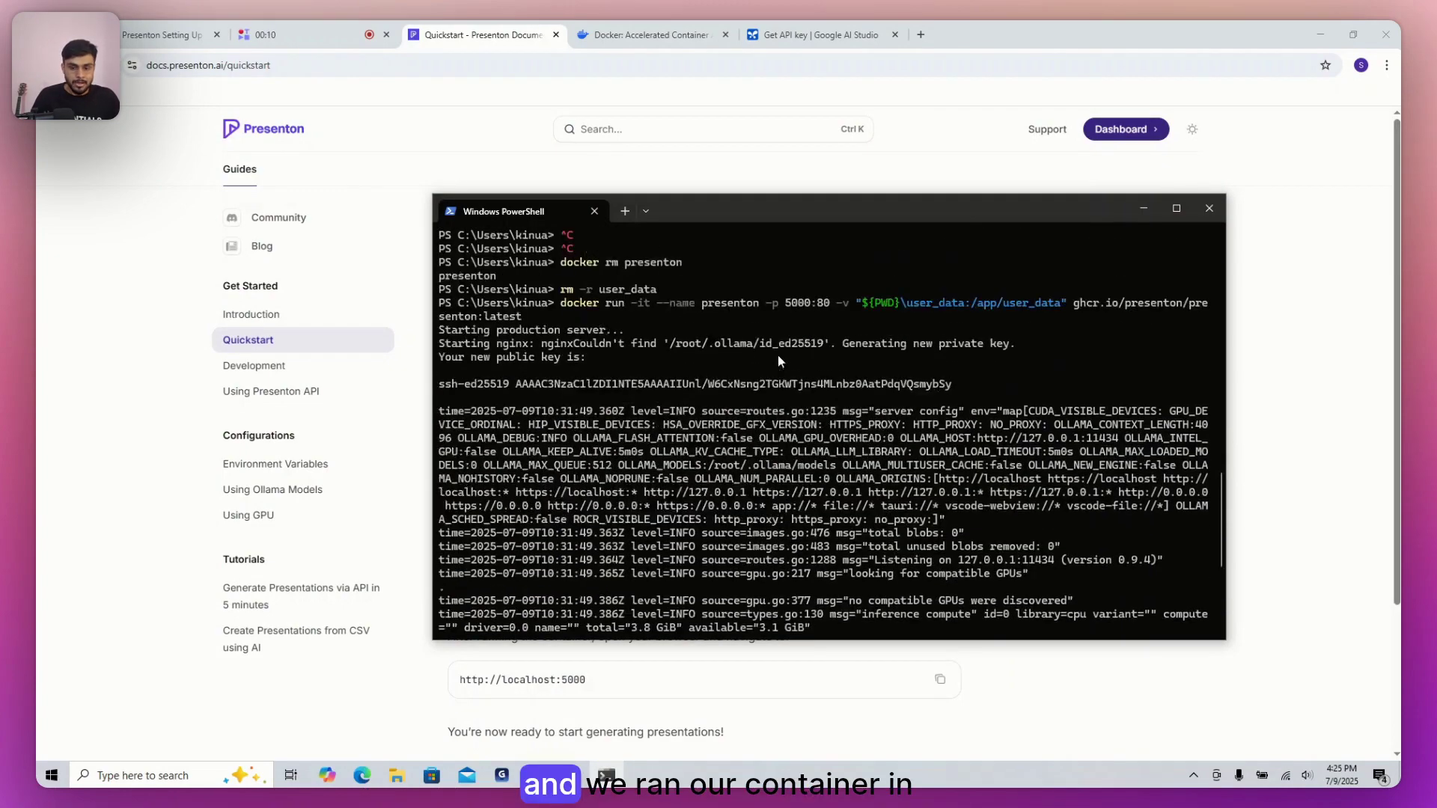
scroll(782, 348, "up", 2)
scroll(792, 347, "down", 2)
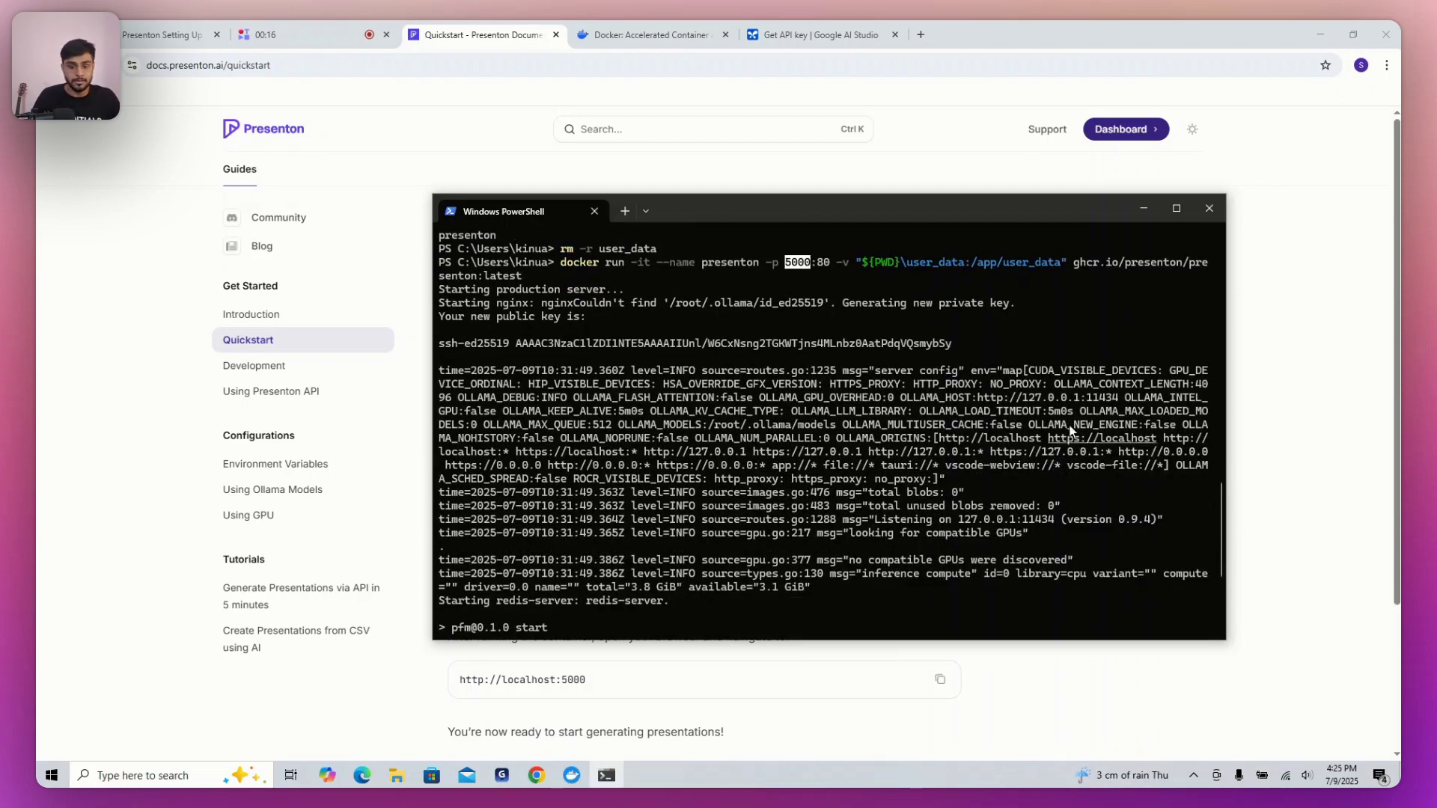
Load localhost:5000 in a new browser tab.
left_click(921, 35)
type("localho")
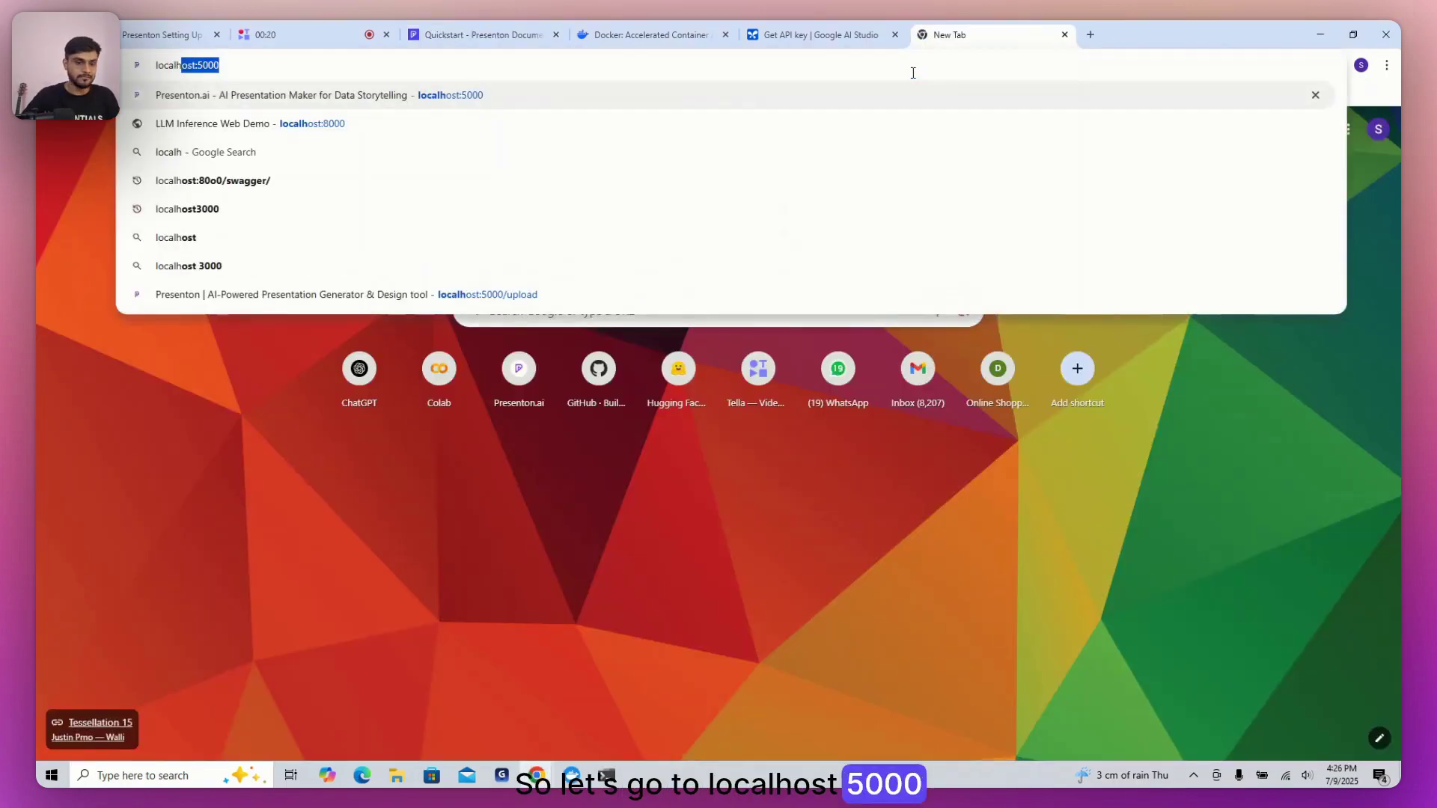
type("st:5000")
key("Return")
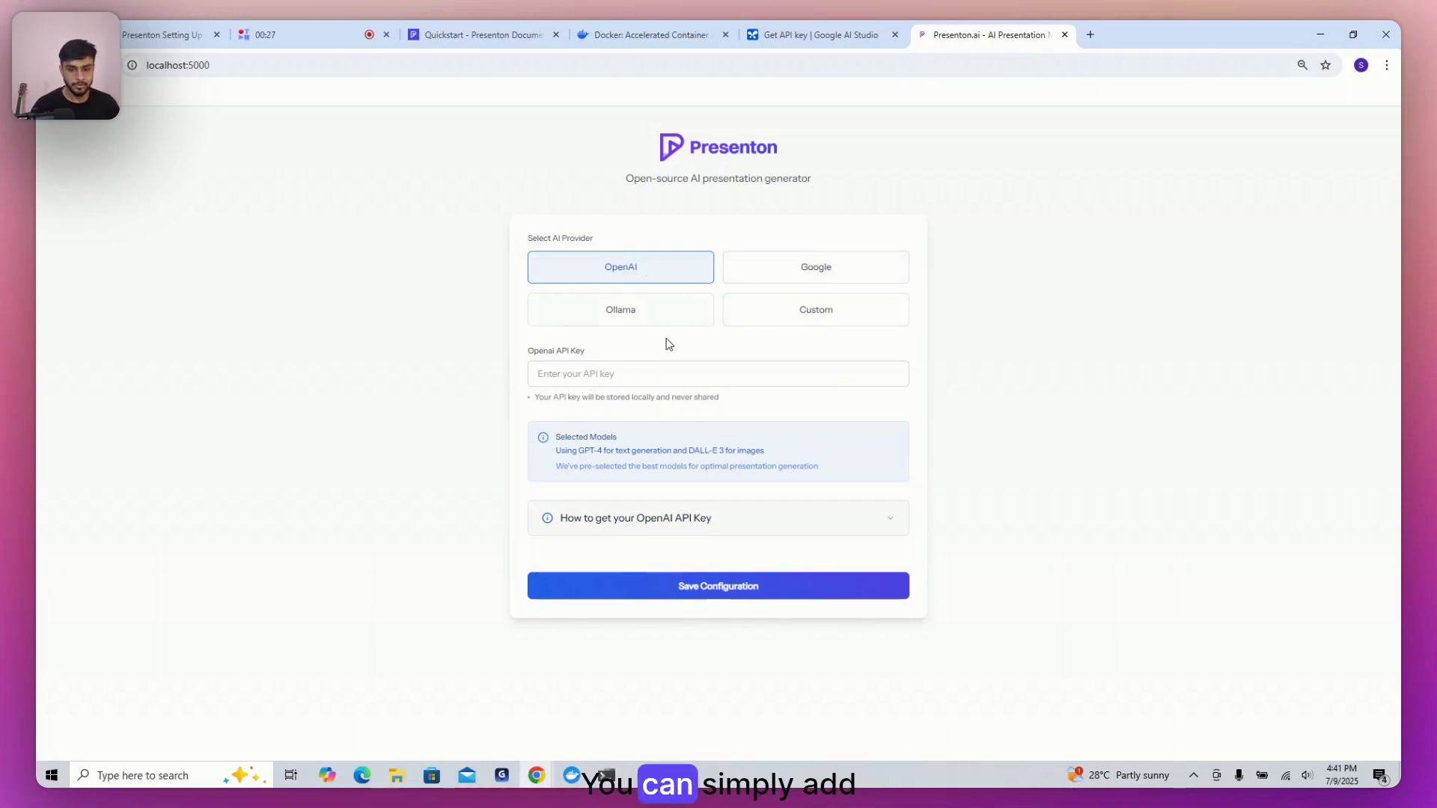
Compare the Google and OpenAI providers, then settle on Ollama.
left_click(657, 379)
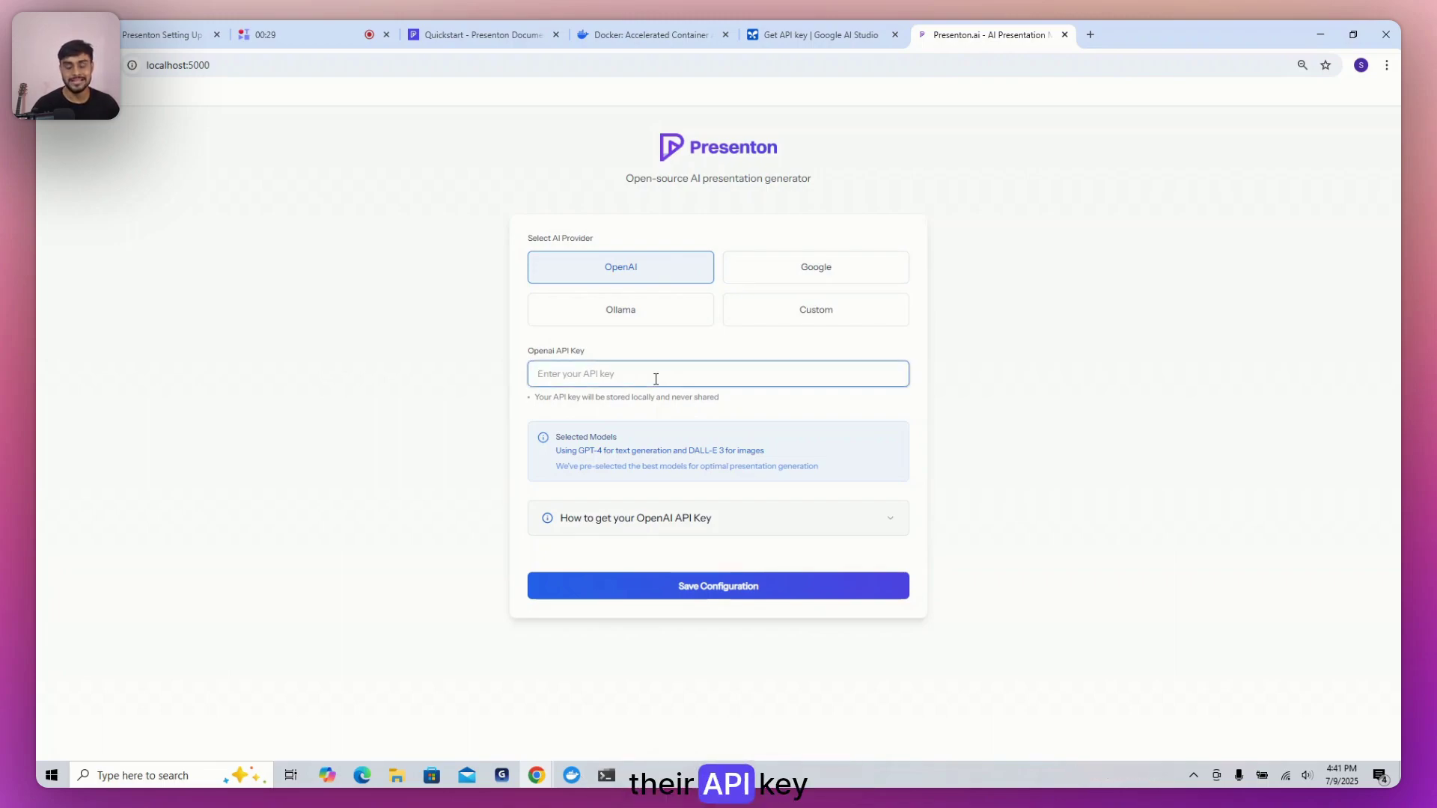
left_click(768, 277)
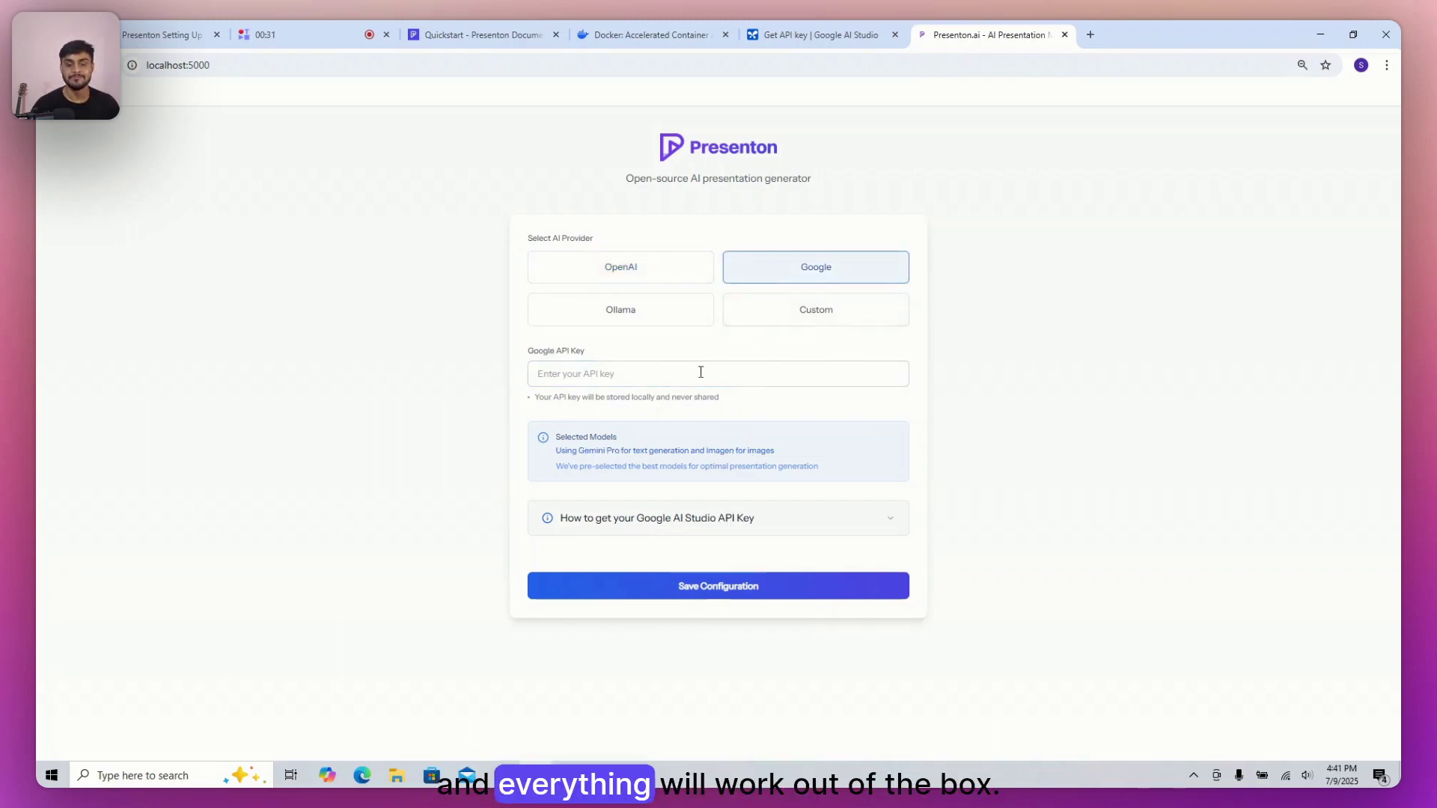
left_click(666, 278)
left_click(773, 271)
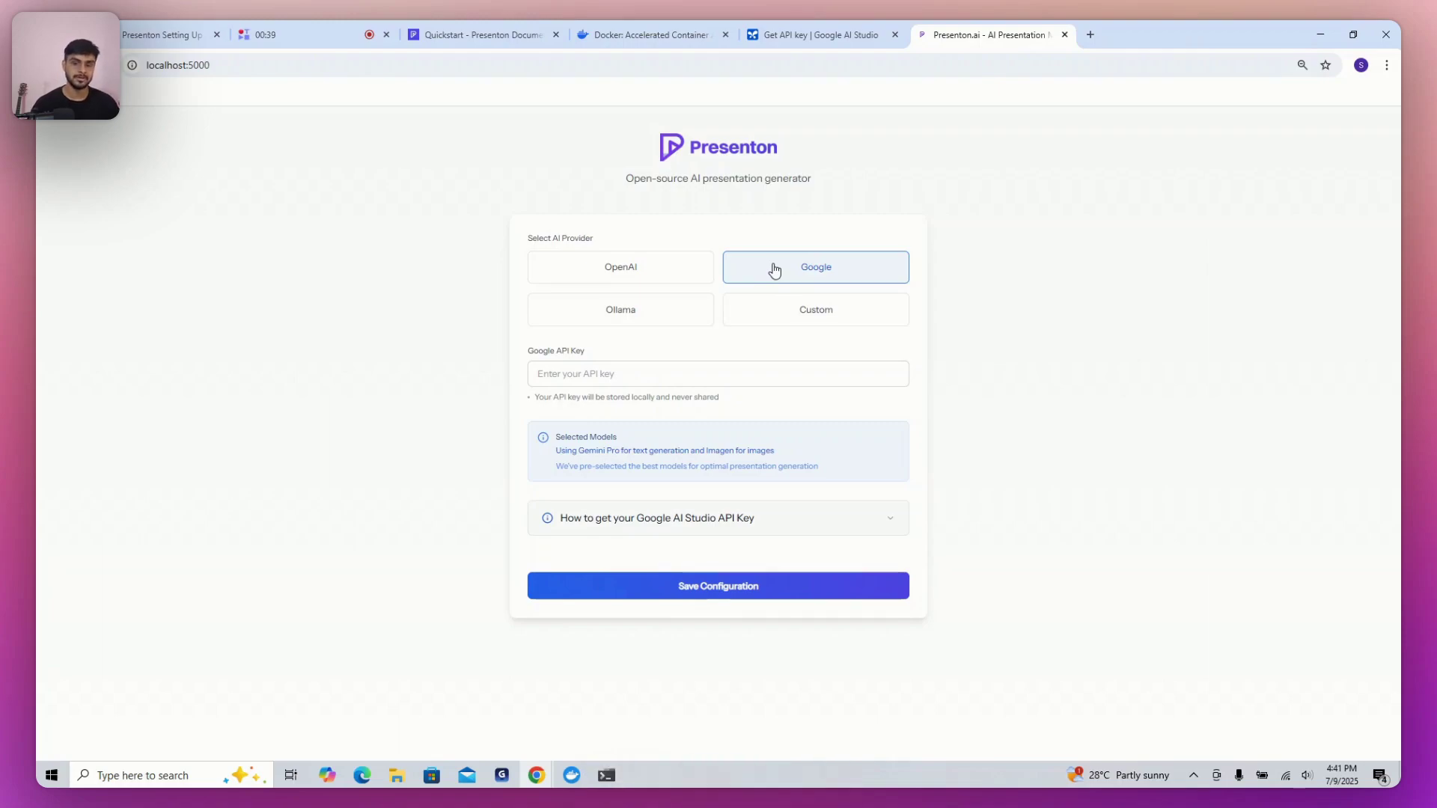
left_click(679, 279)
left_click(662, 309)
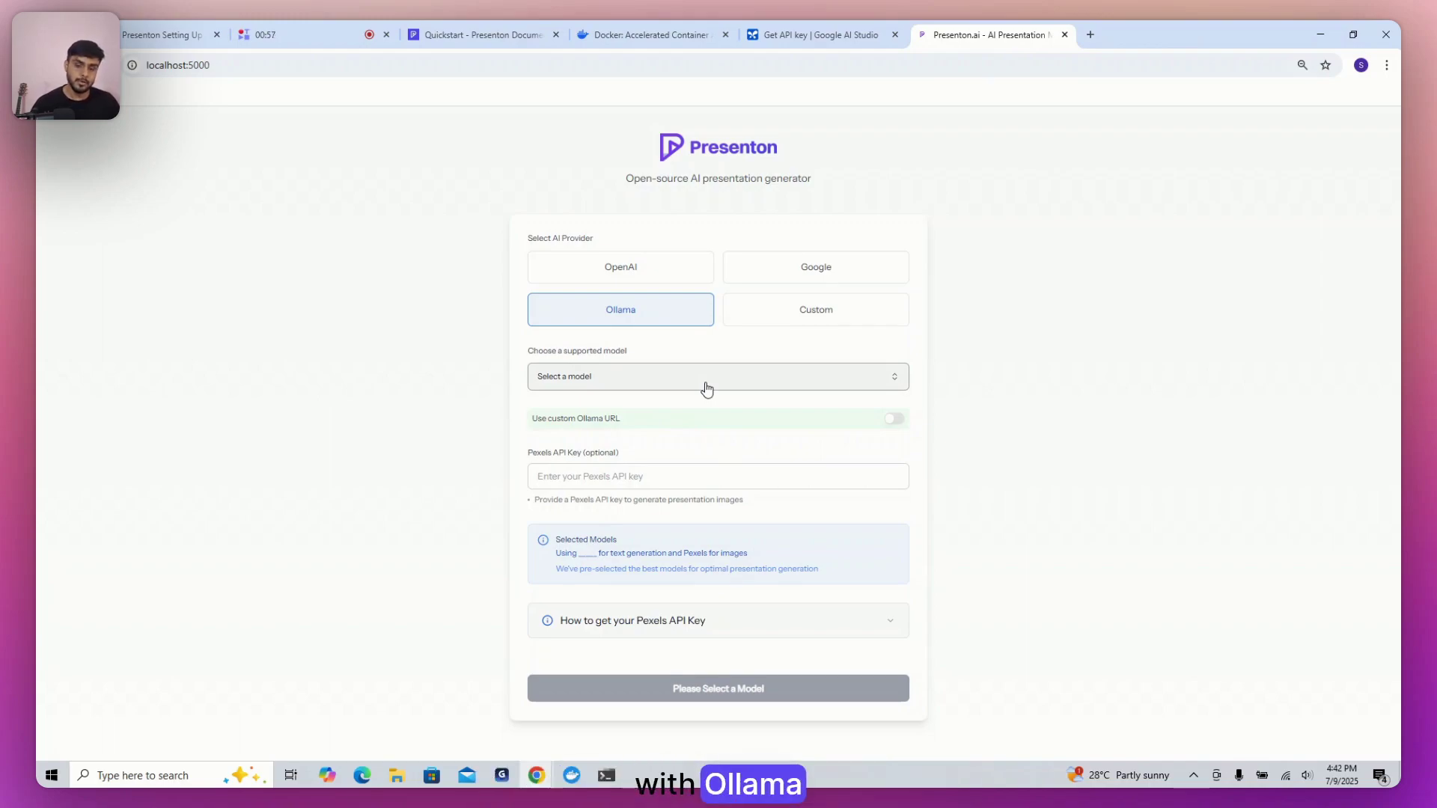
Pick Llama 3:8b from the supported Ollama models list.
left_click(706, 378)
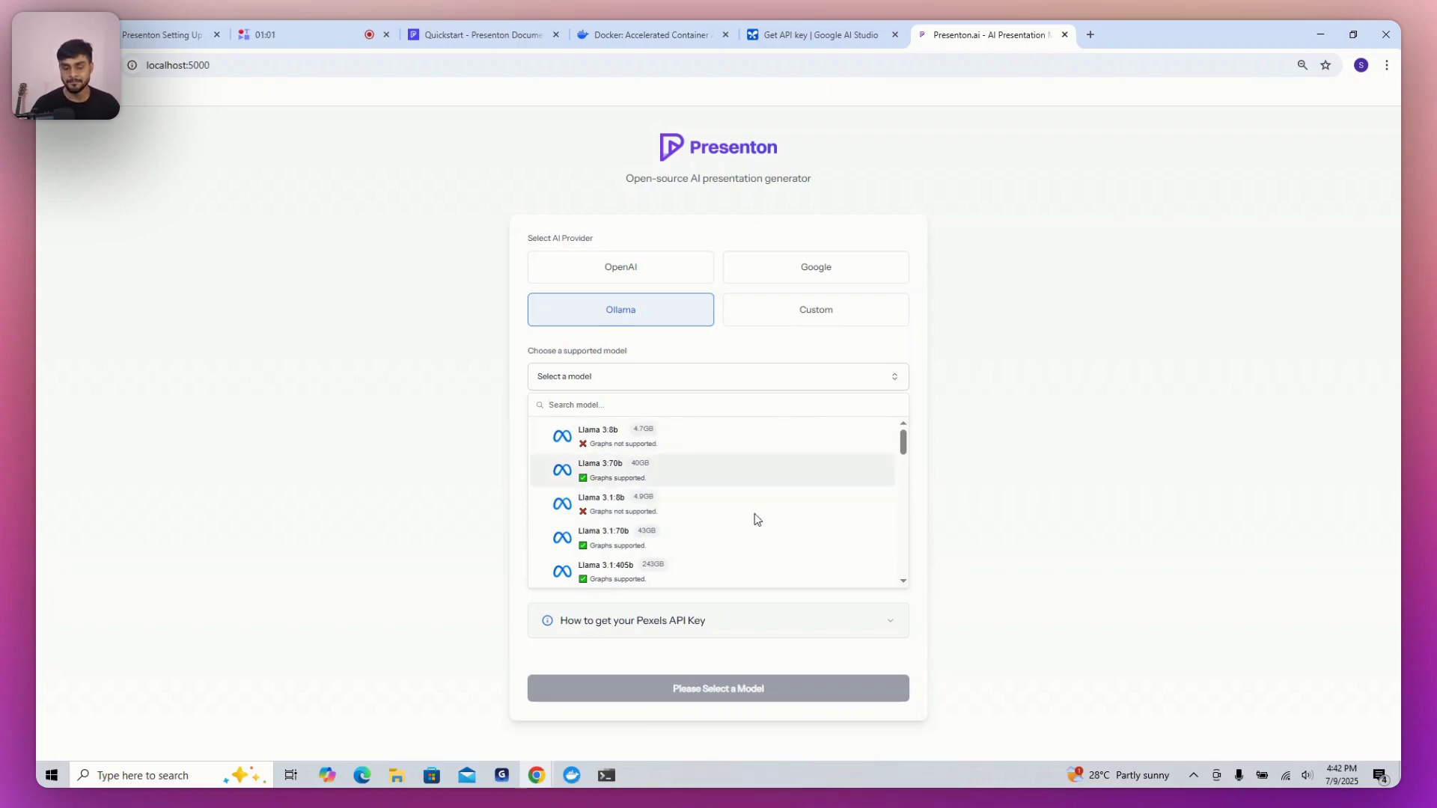
left_click(737, 438)
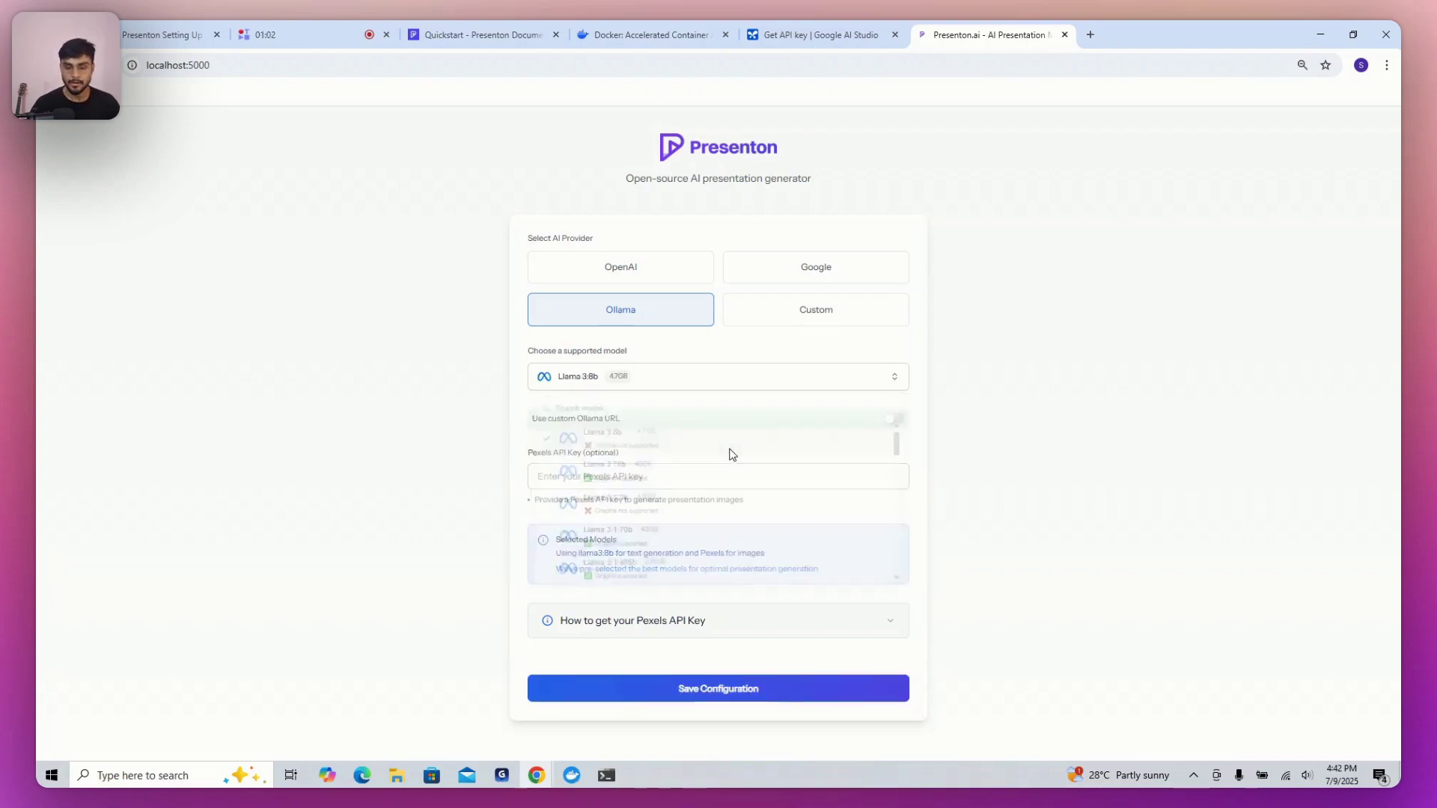
left_click(442, 443)
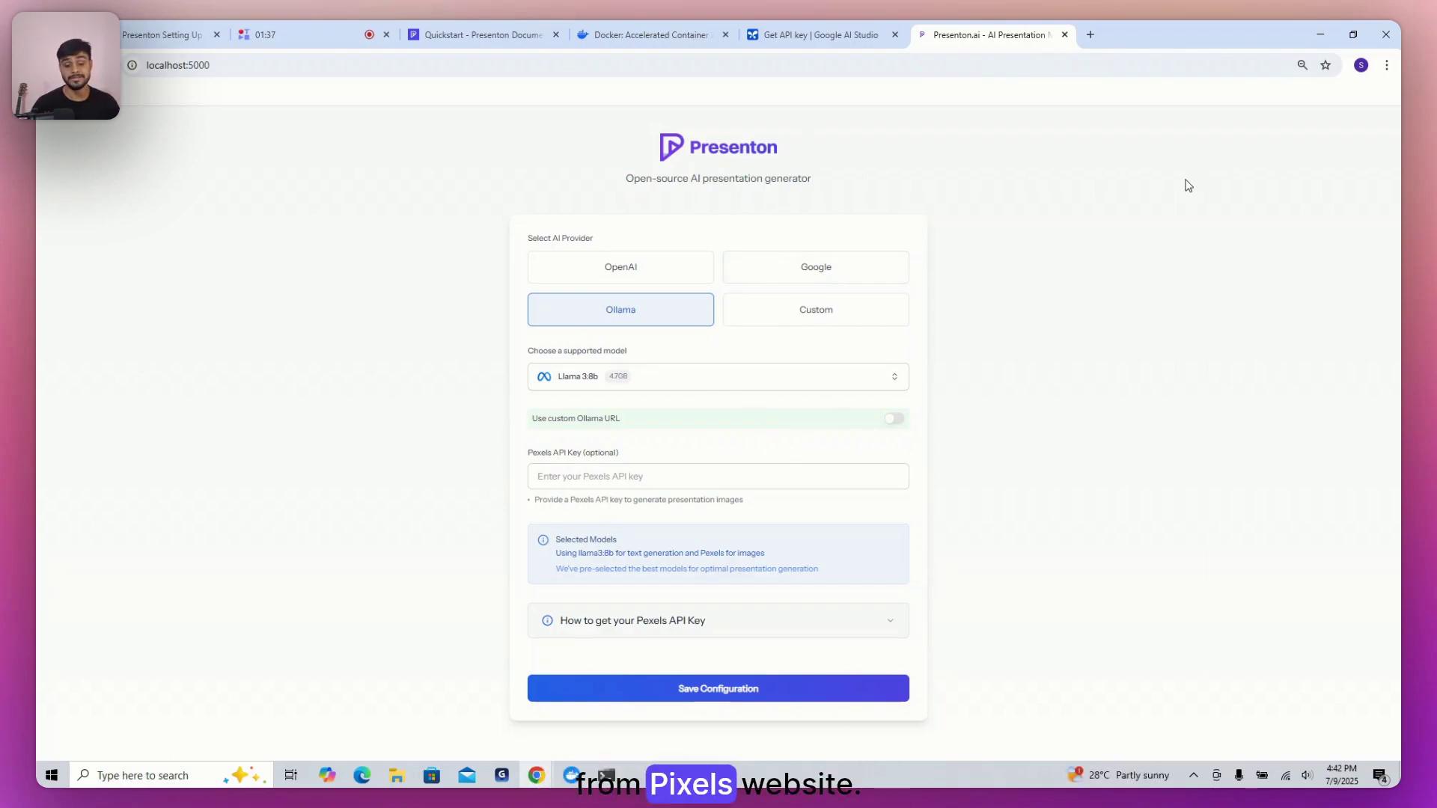
Expand and collapse the Pexels API key help, and briefly preview the Custom provider.
left_click(723, 626)
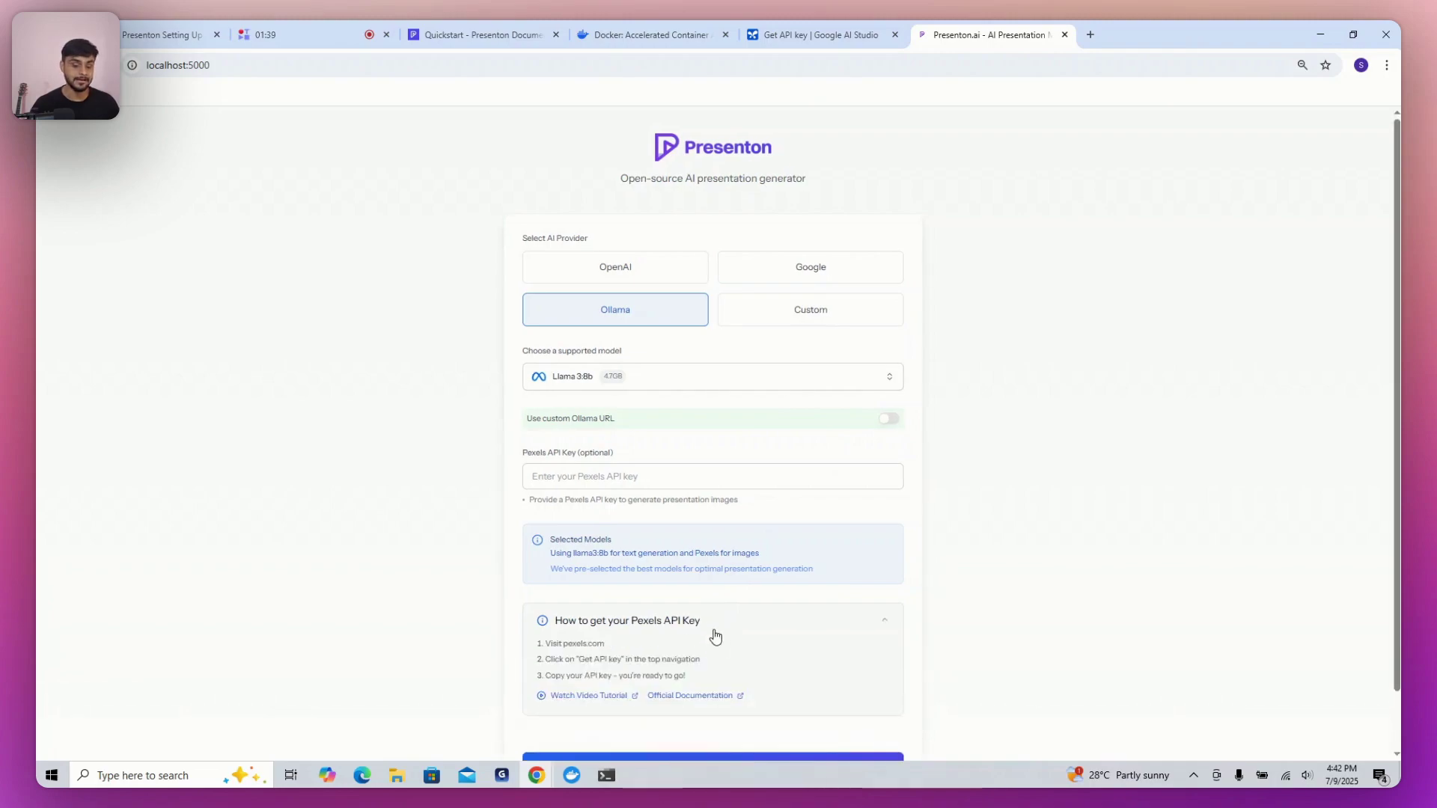
scroll(752, 628, "down", 1)
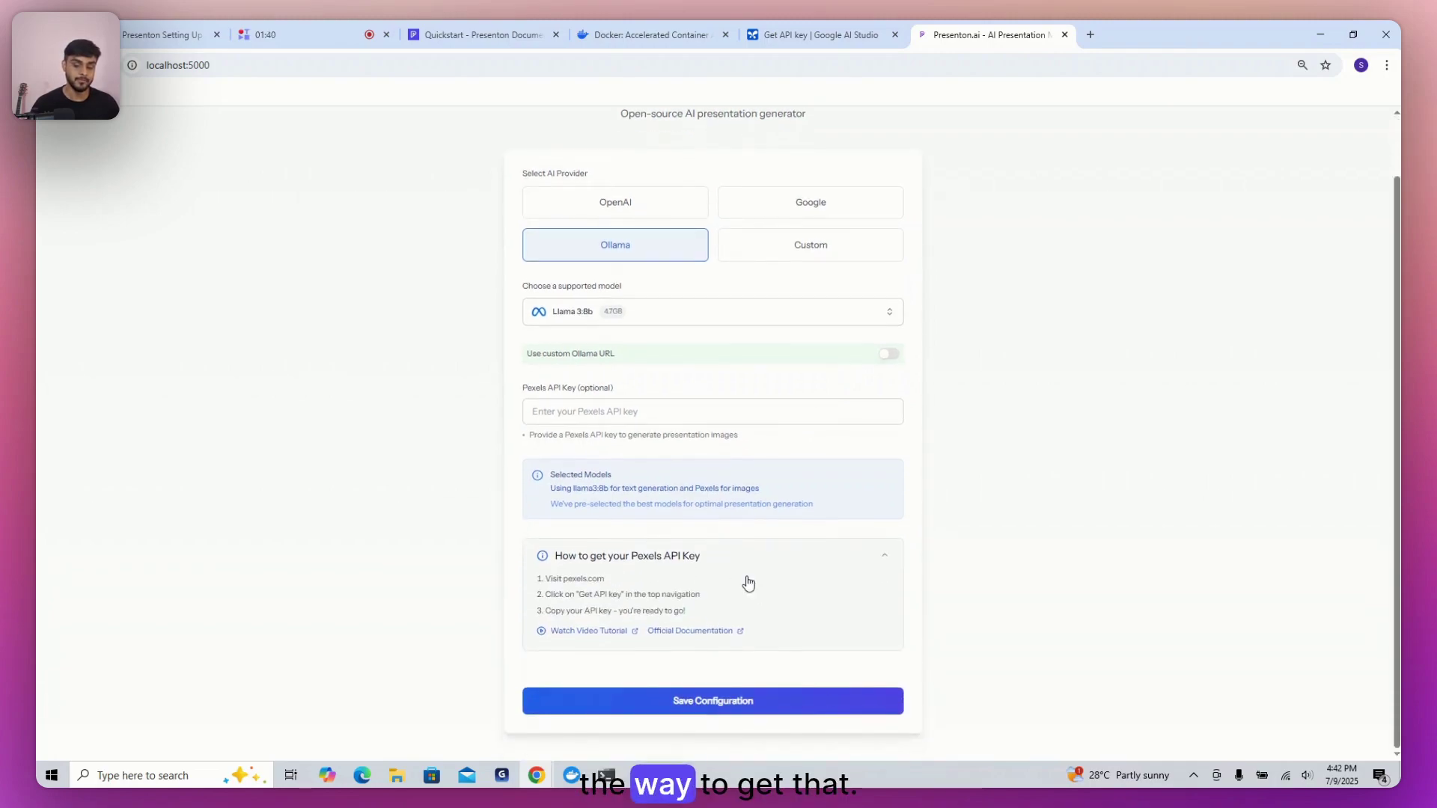
left_click(859, 567)
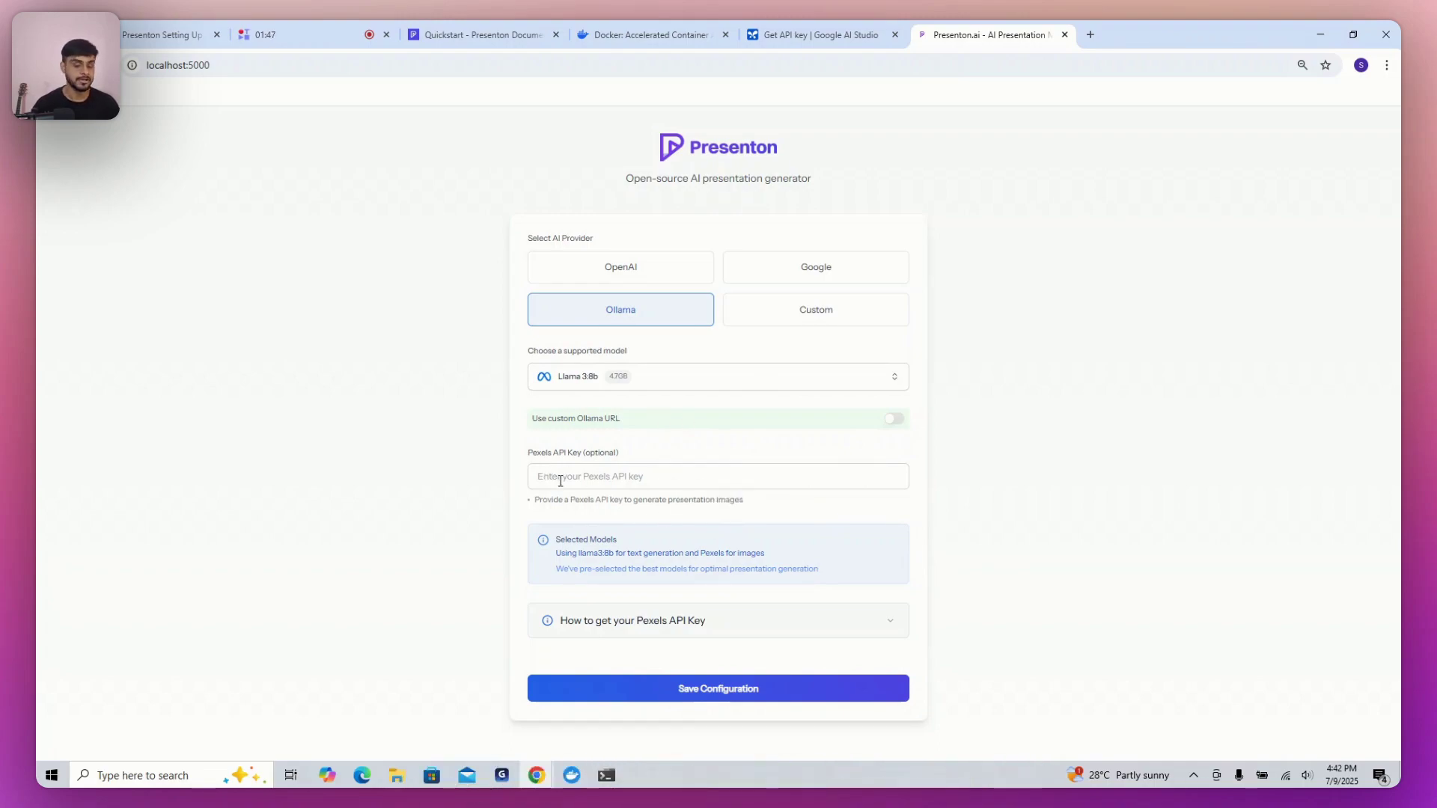
left_click(817, 306)
left_click(654, 311)
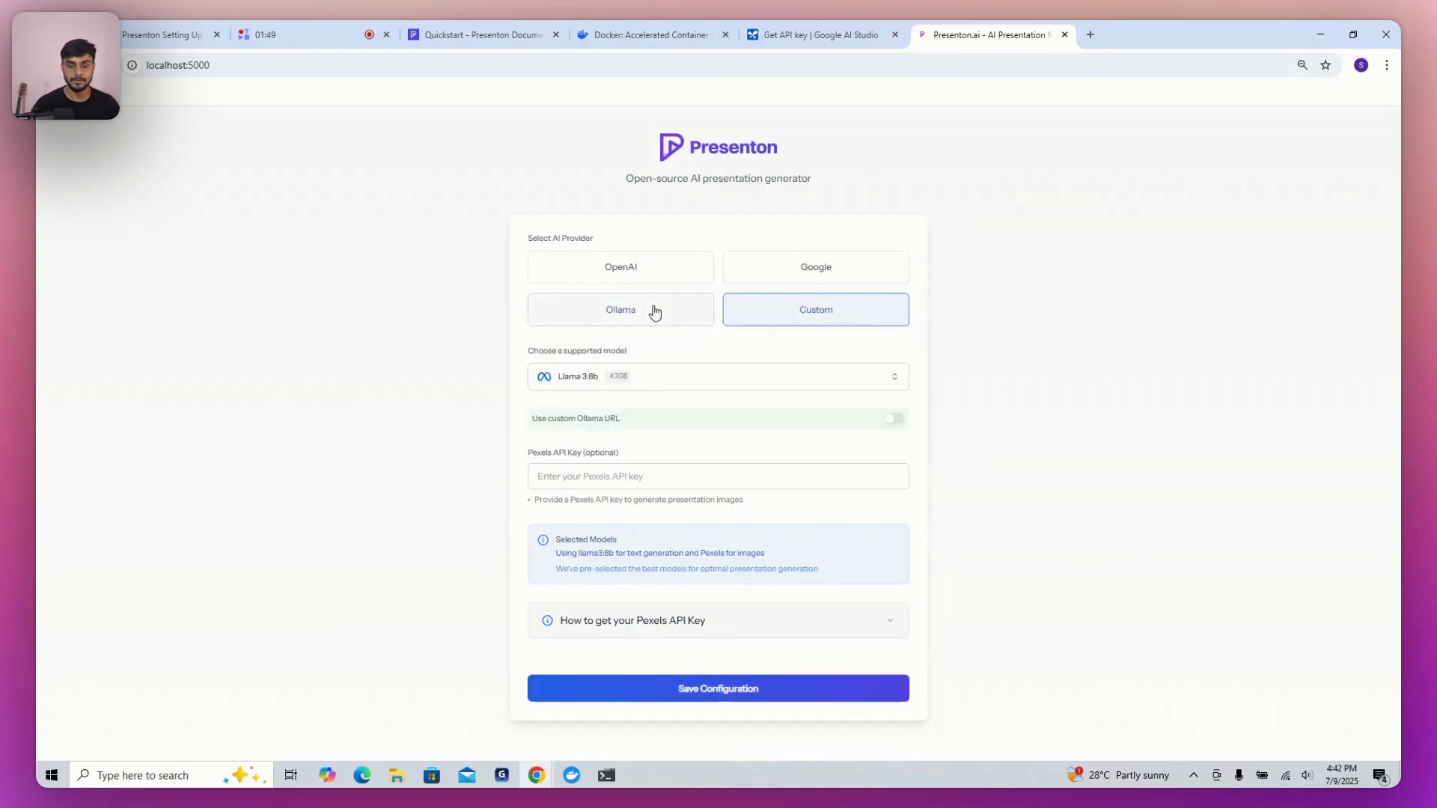
Cycle through the Custom, Ollama and OpenAI providers before settling on Google.
left_click(838, 315)
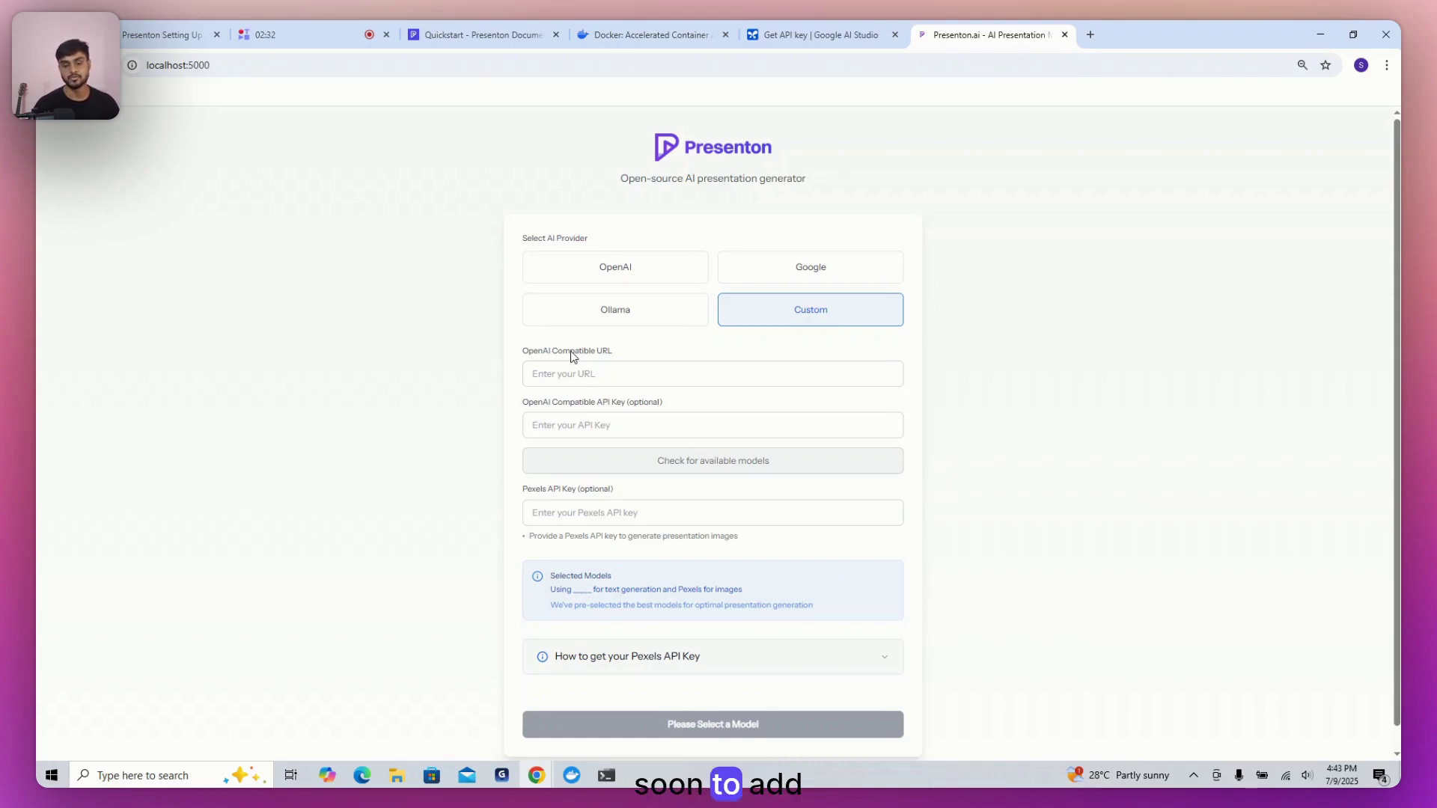
left_click(637, 325)
left_click(644, 276)
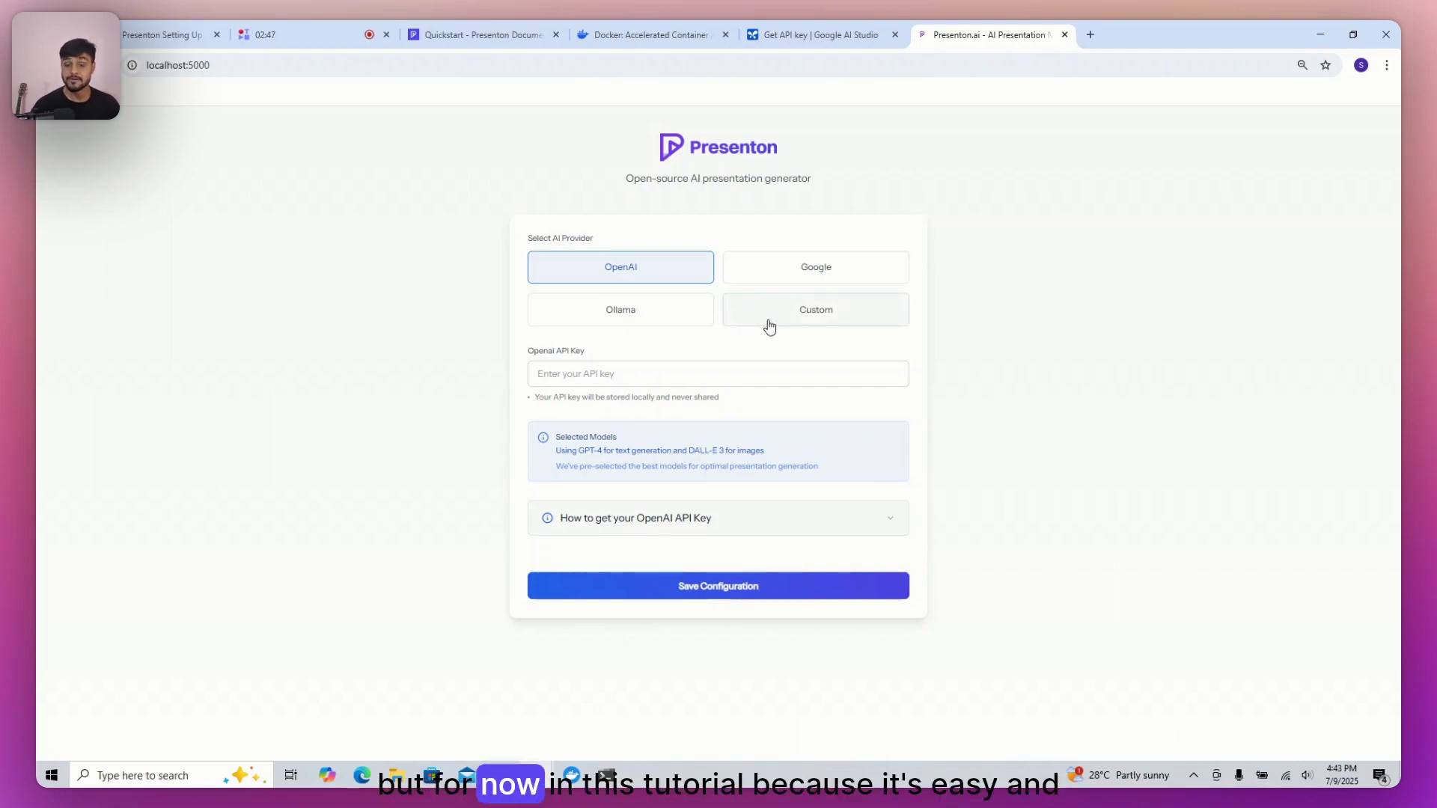
left_click(805, 277)
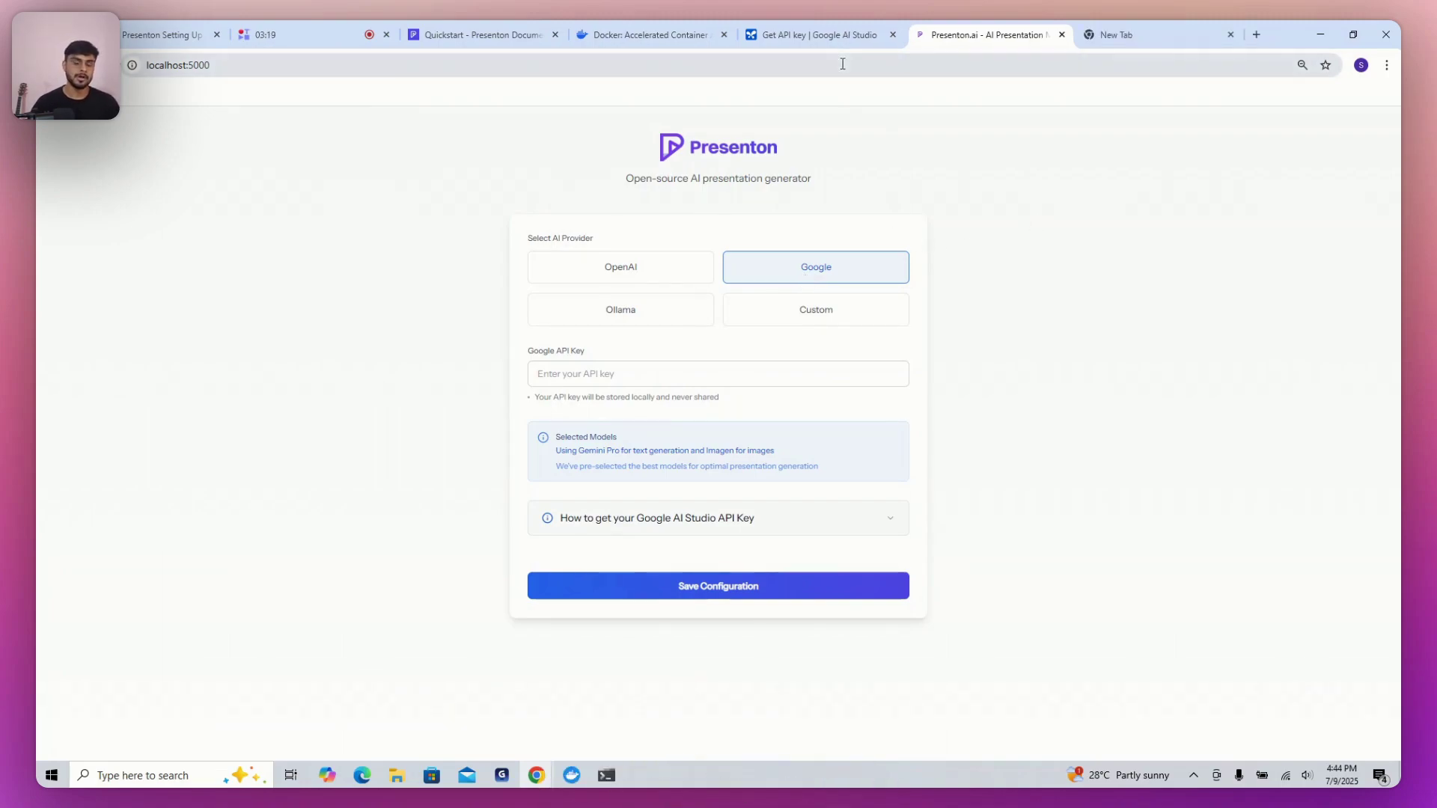
View the Google AI Studio API Keys page, then return to the Presenton tab.
left_click(839, 35)
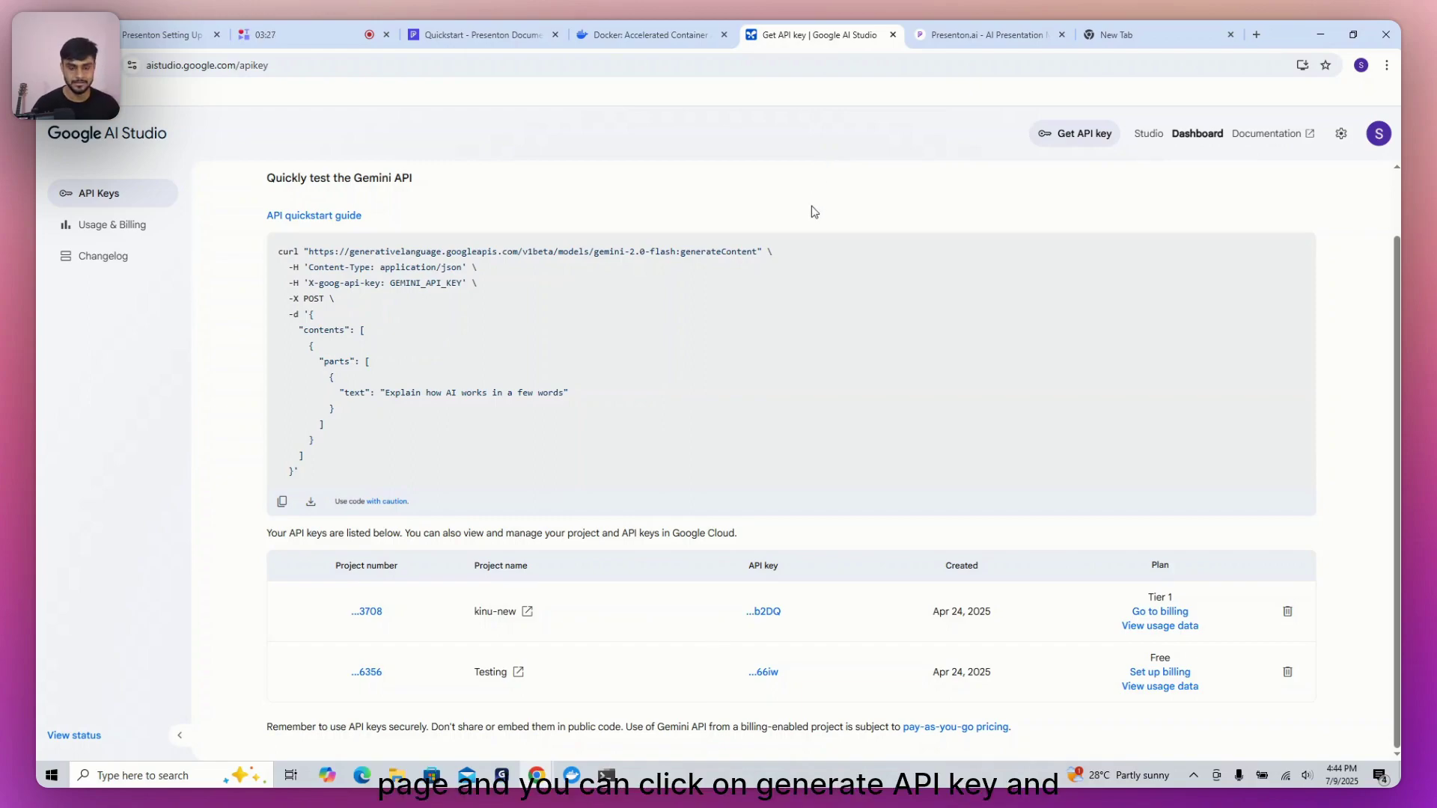
scroll(1069, 262, "up", 1)
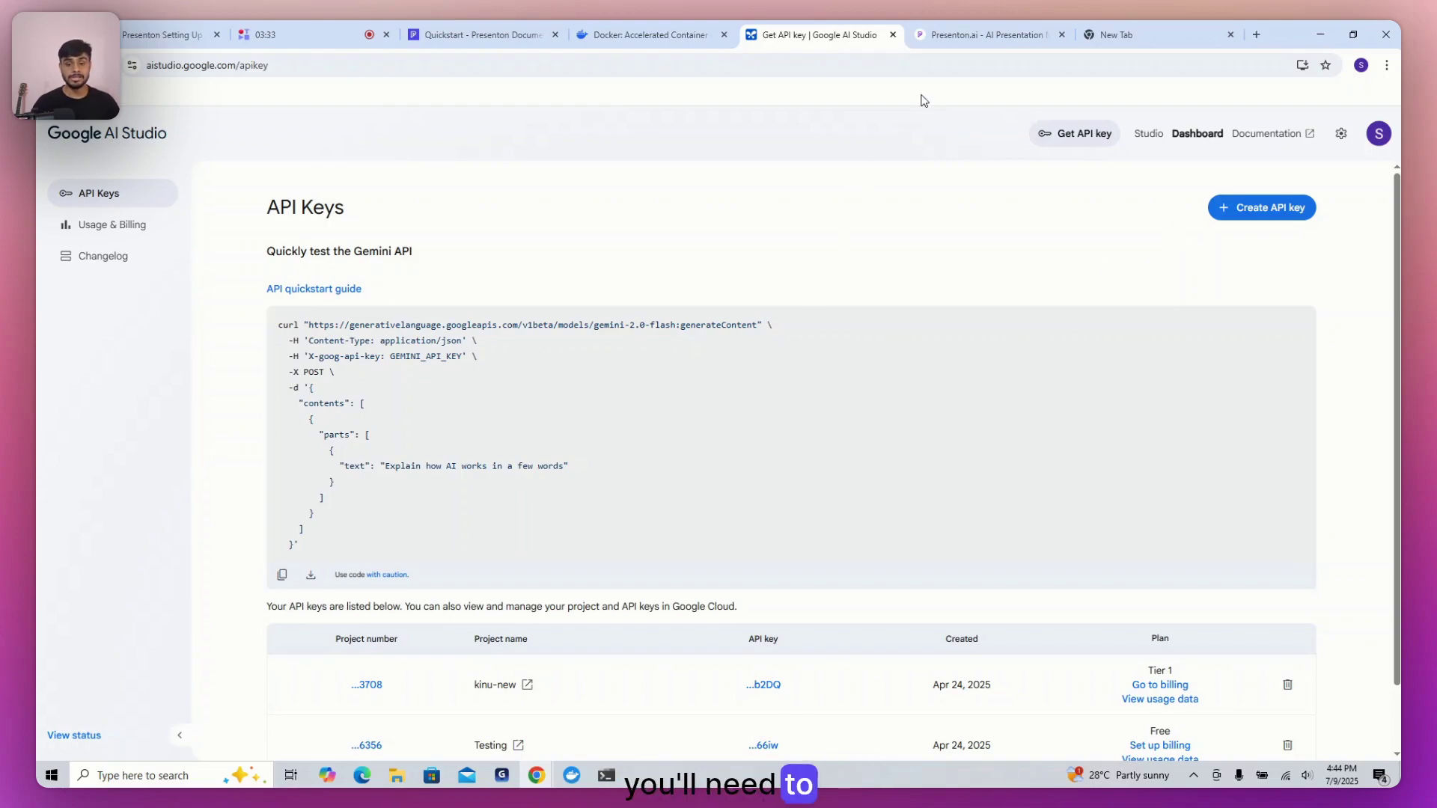
left_click(945, 34)
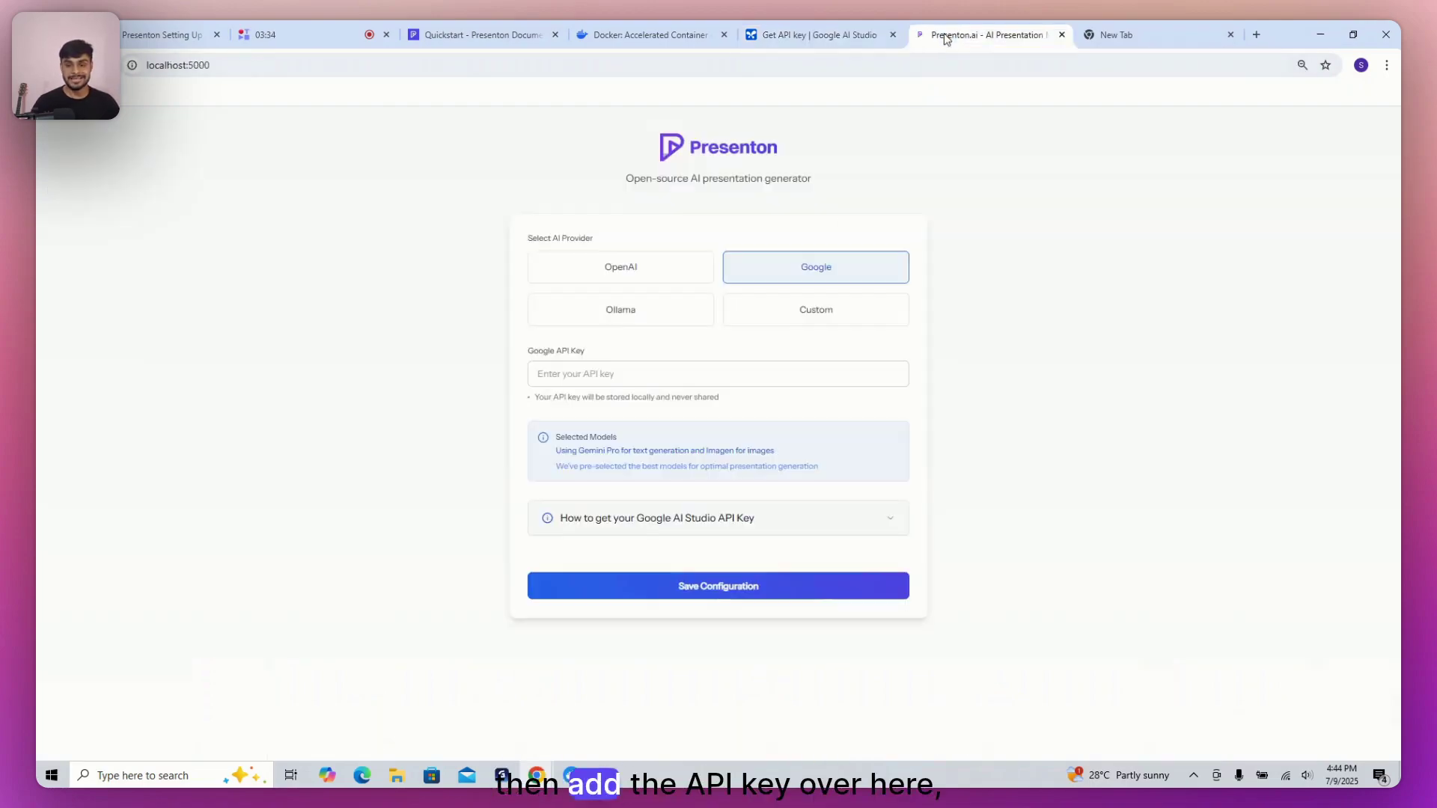
Enter the prompt 'create presentation about ocean', correcting a typo.
left_click(692, 375)
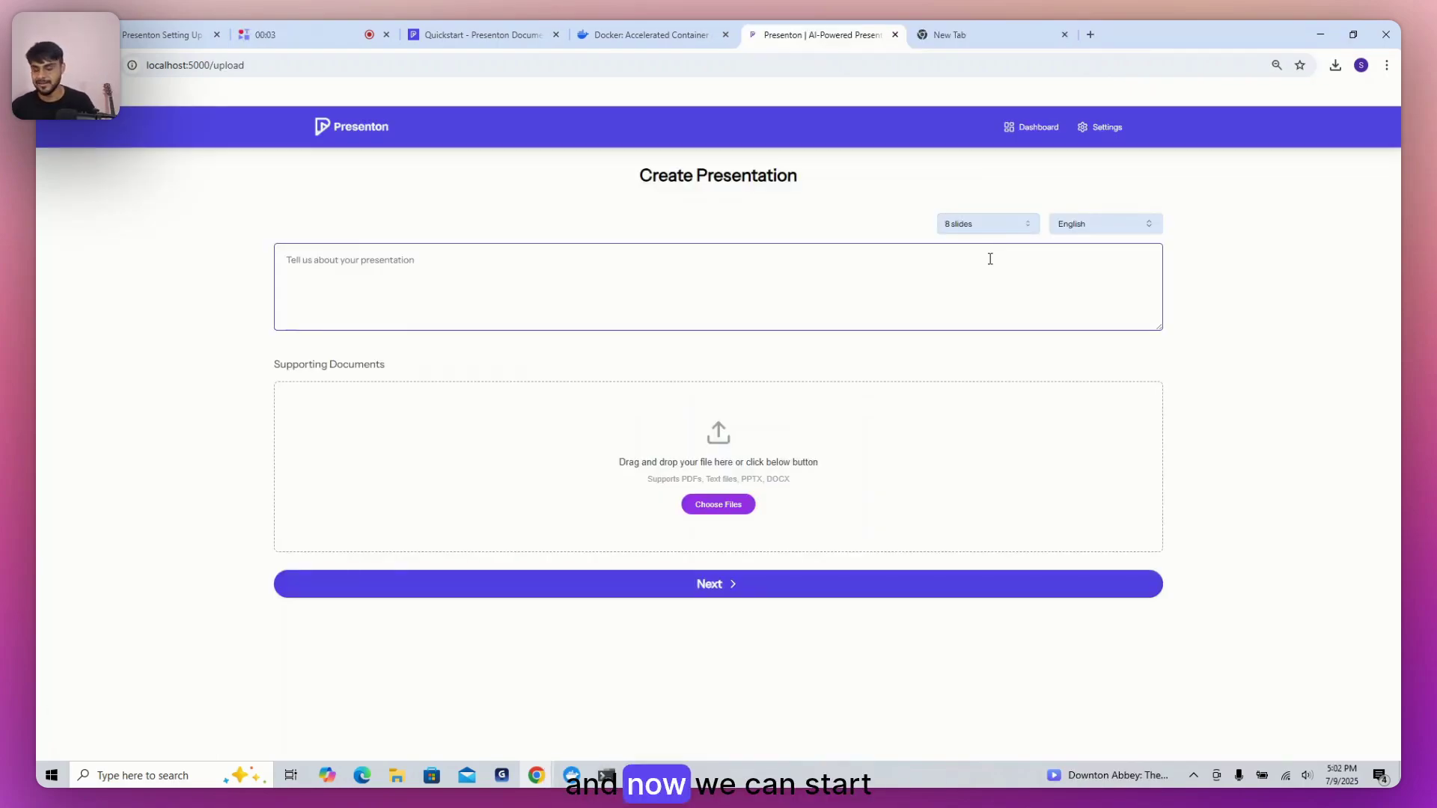
left_click(964, 290)
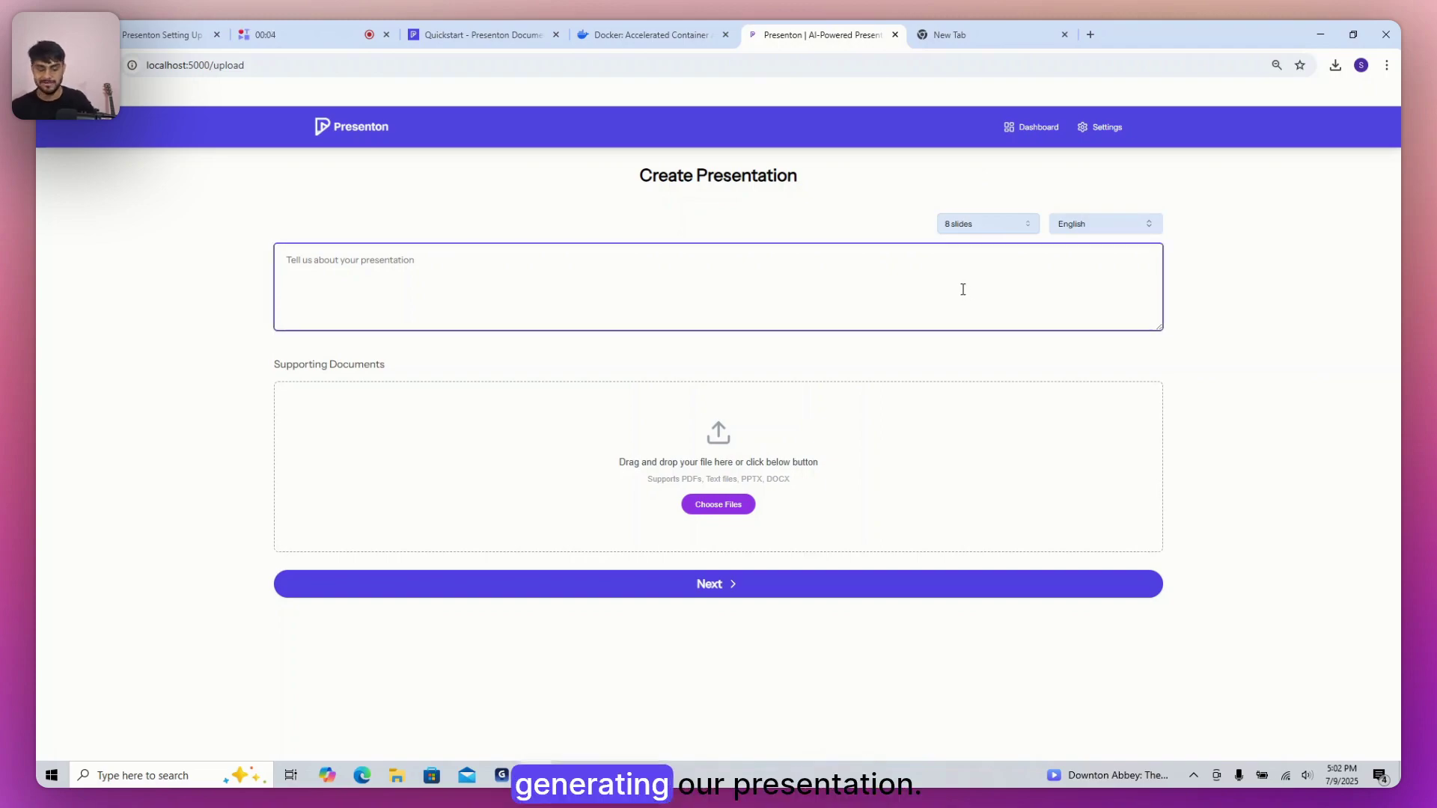
type("crea")
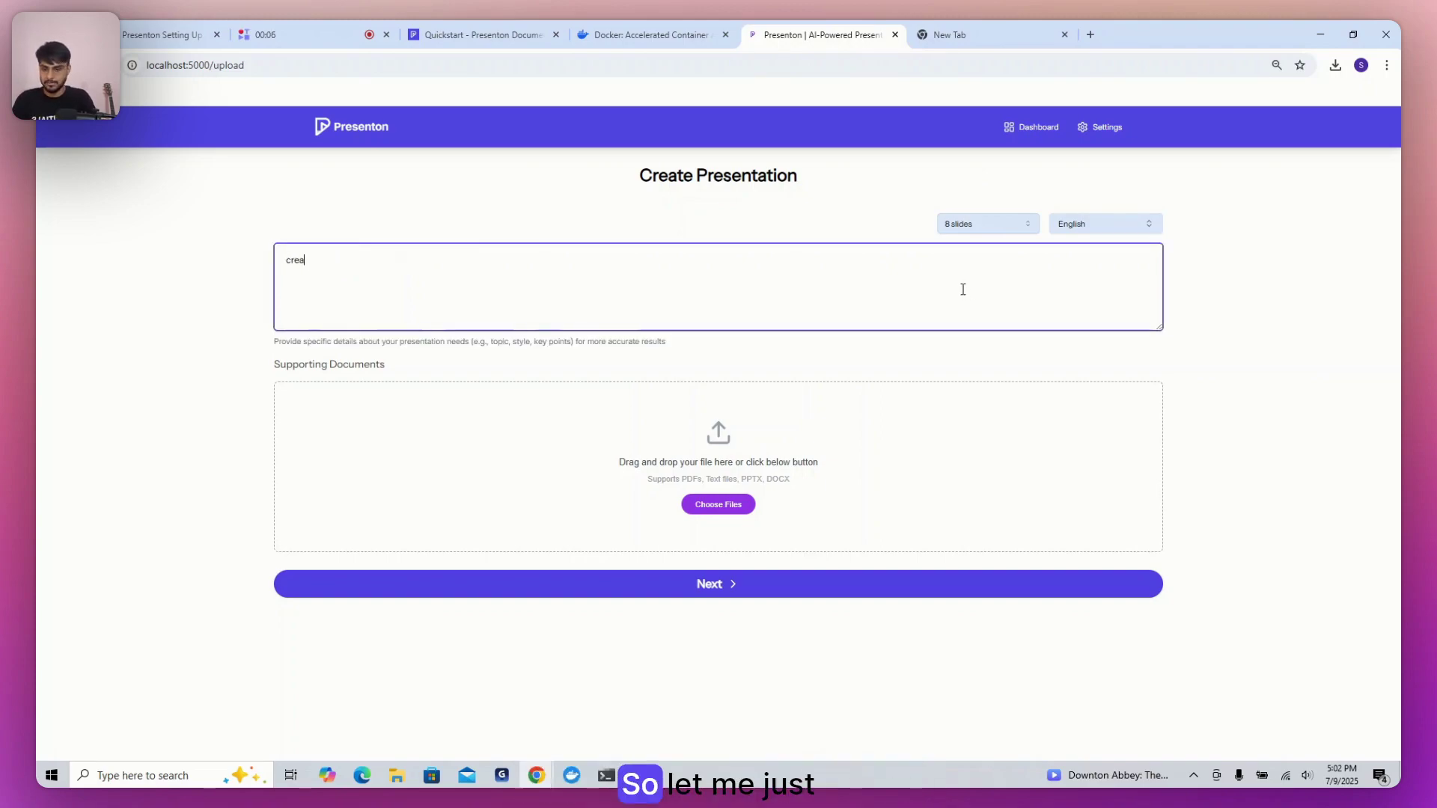
type("te presn")
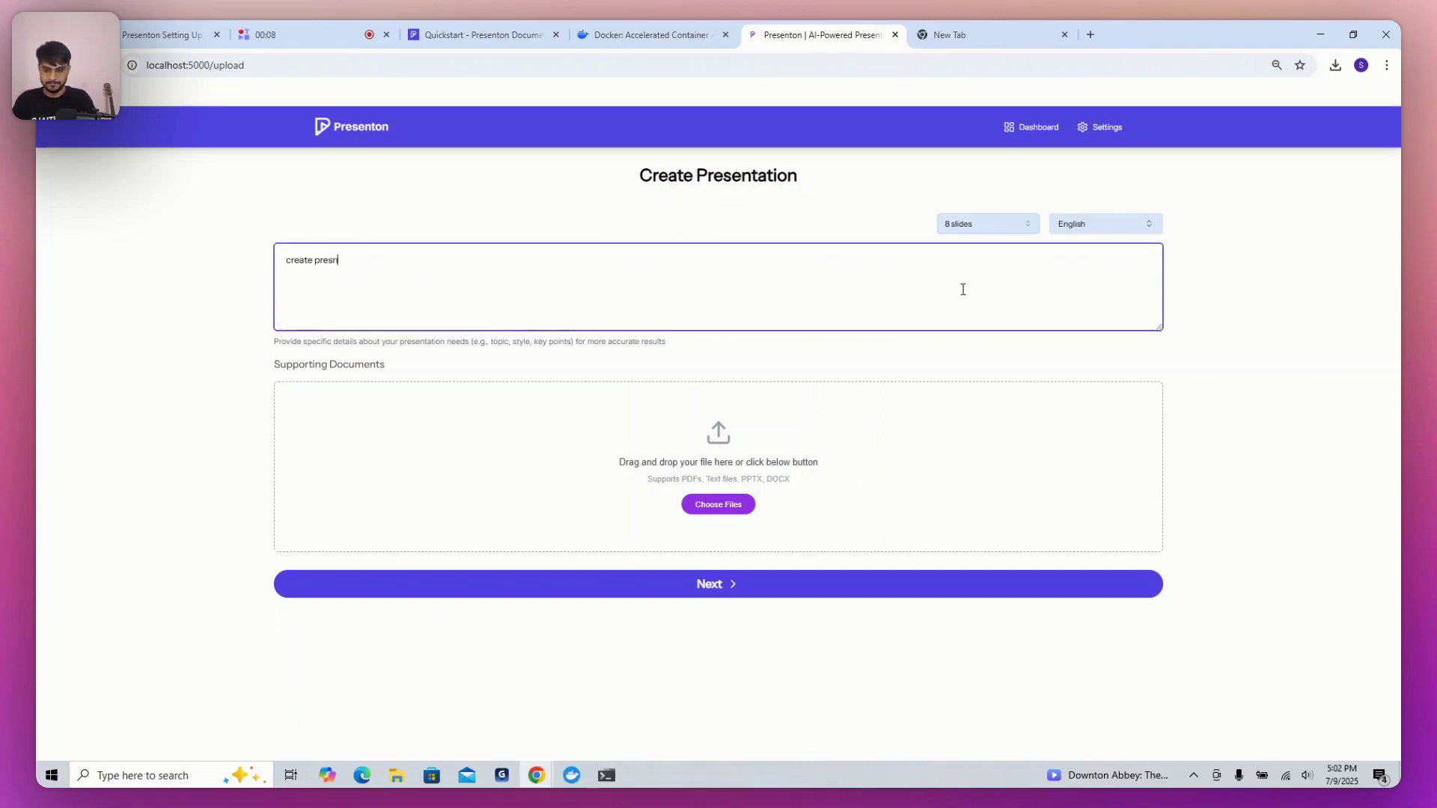
type("ta")
key("BackSpace")
key("BackSpace")
key("BackSpace")
type("entation about ocean")
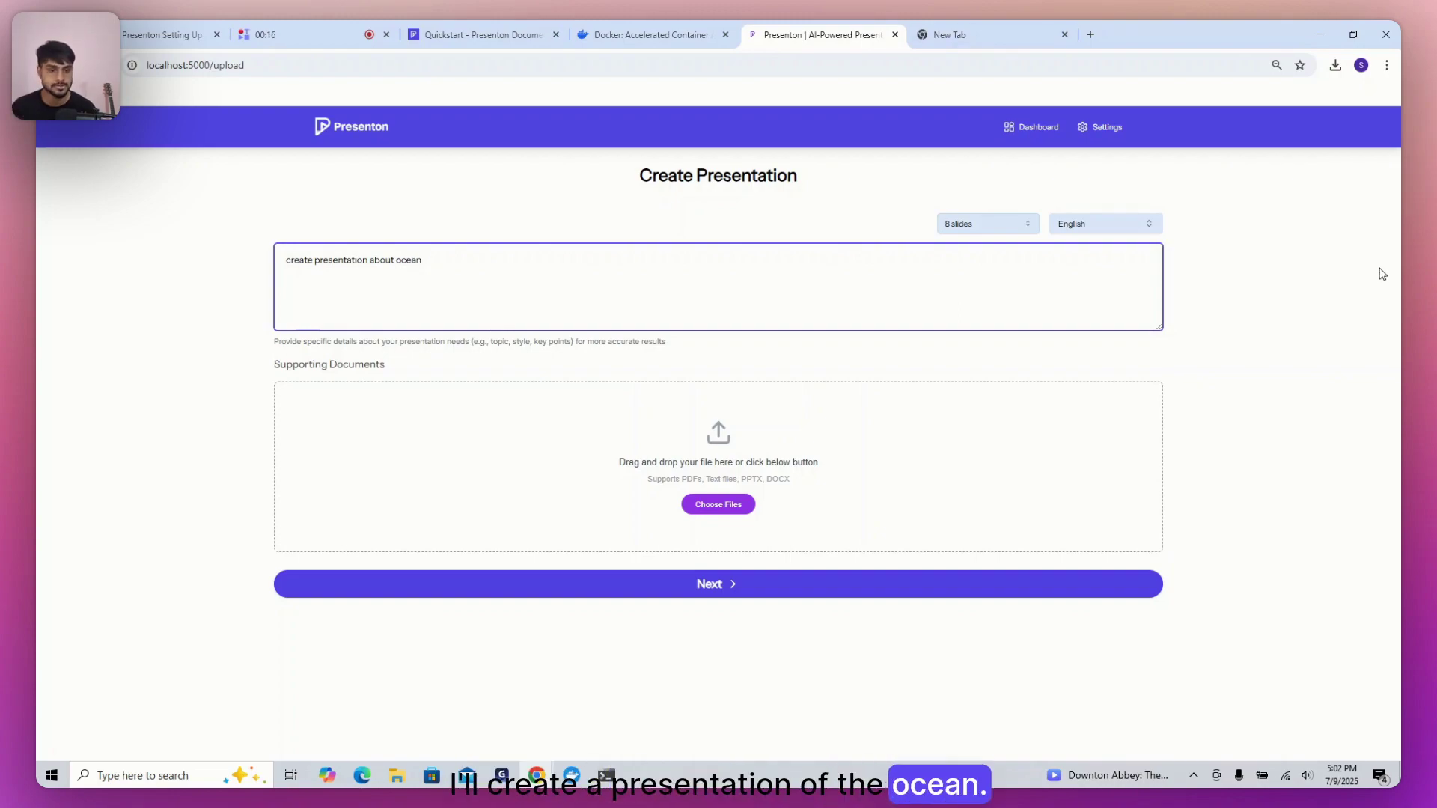
left_click(967, 225)
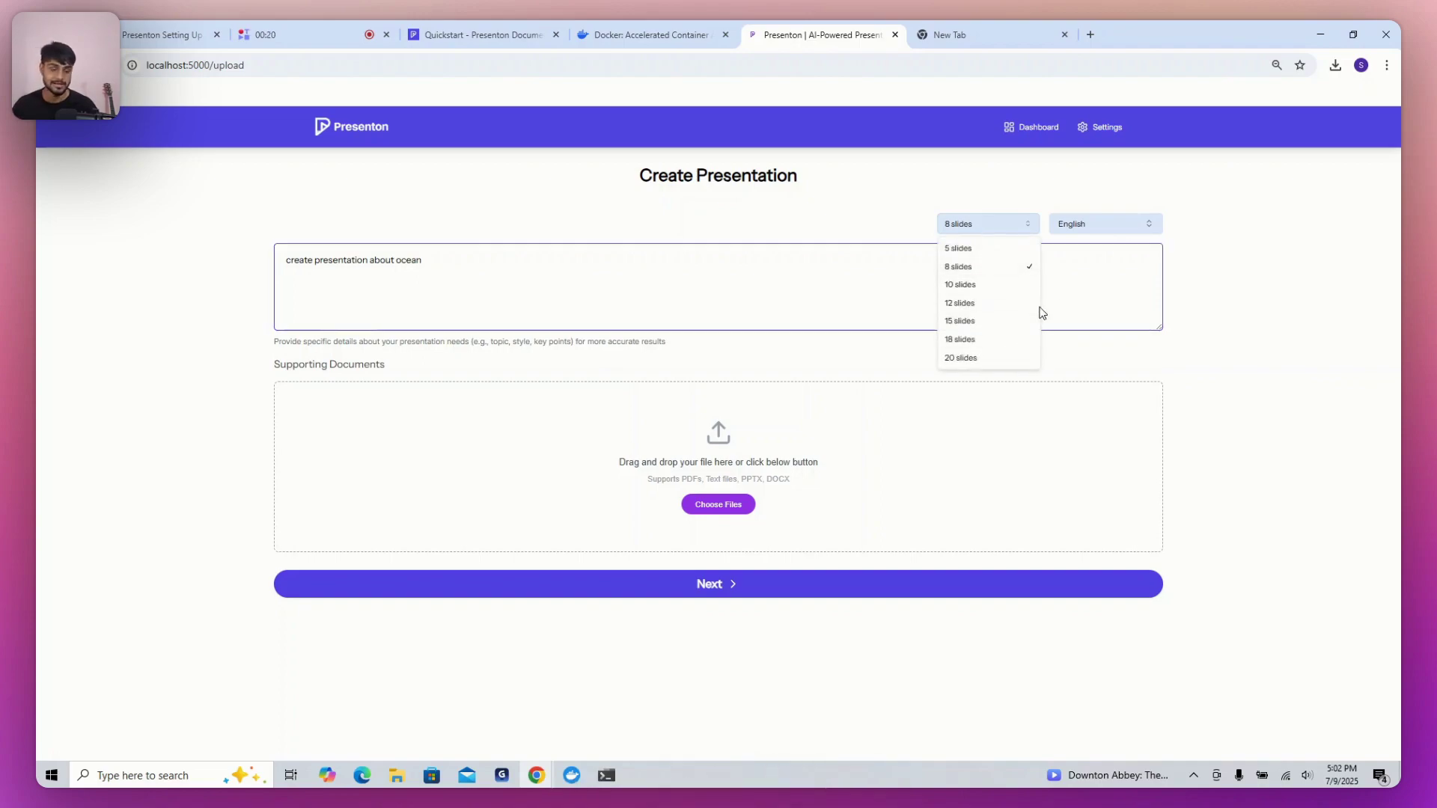
left_click(1218, 272)
left_click(1147, 224)
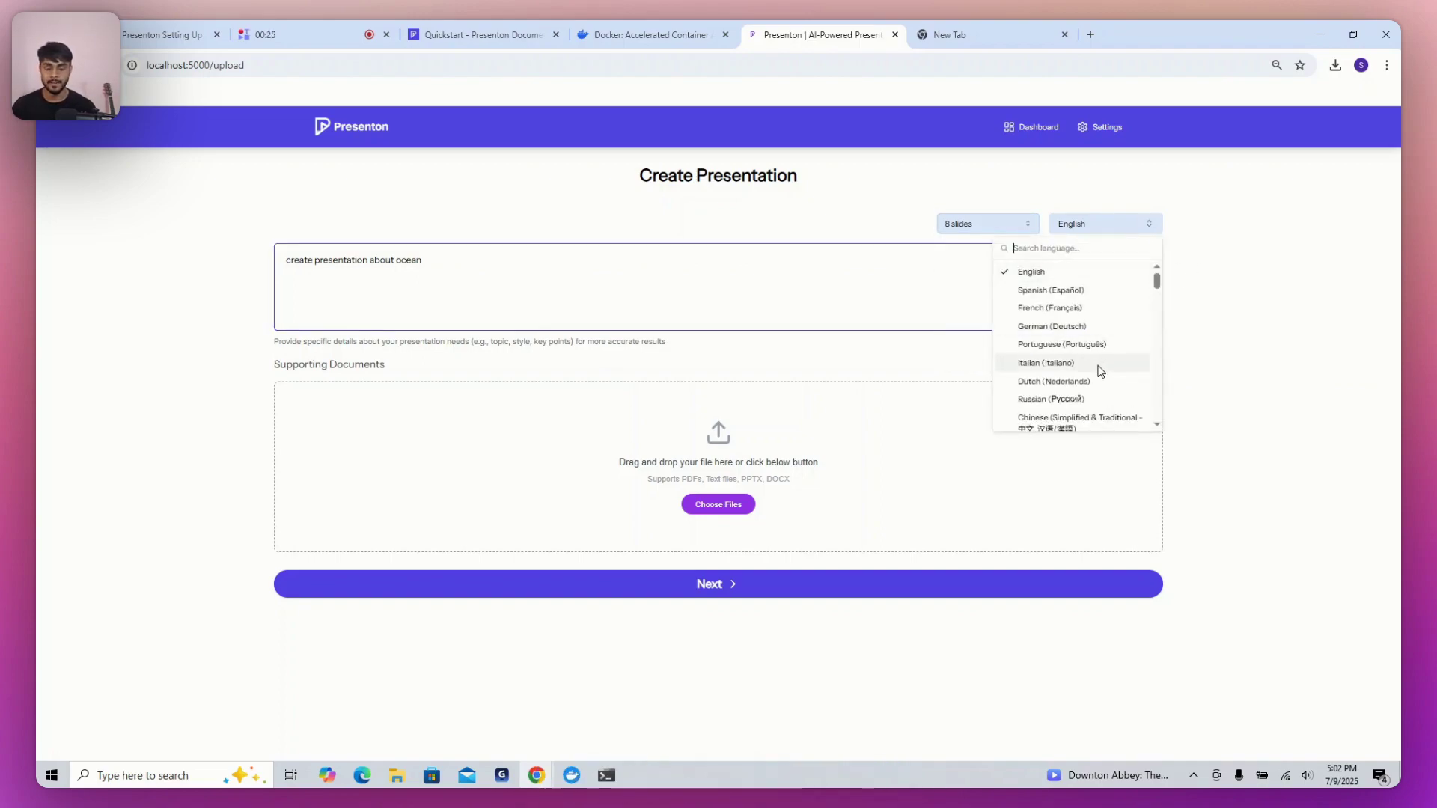
left_click(1199, 285)
left_click(1118, 222)
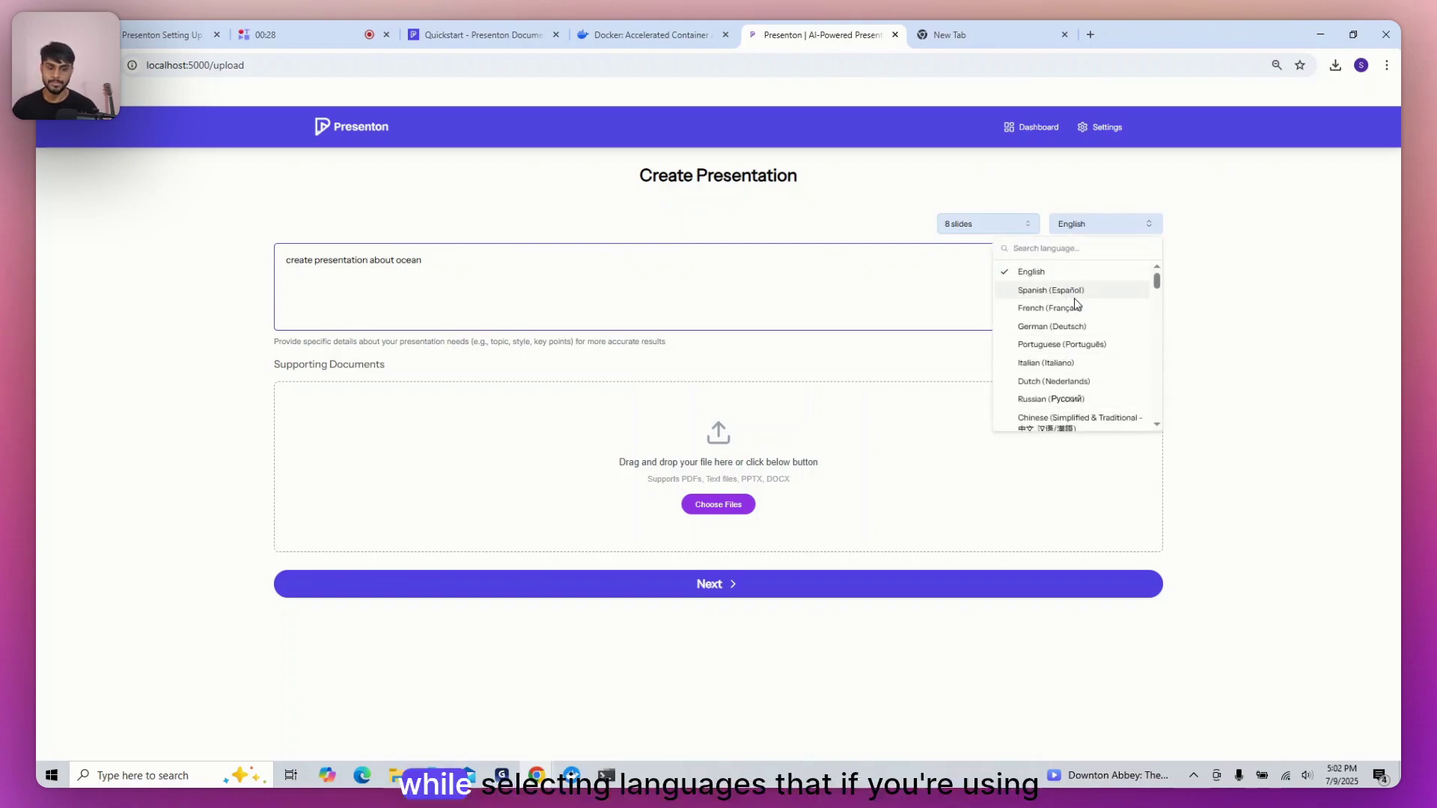
left_click(1254, 329)
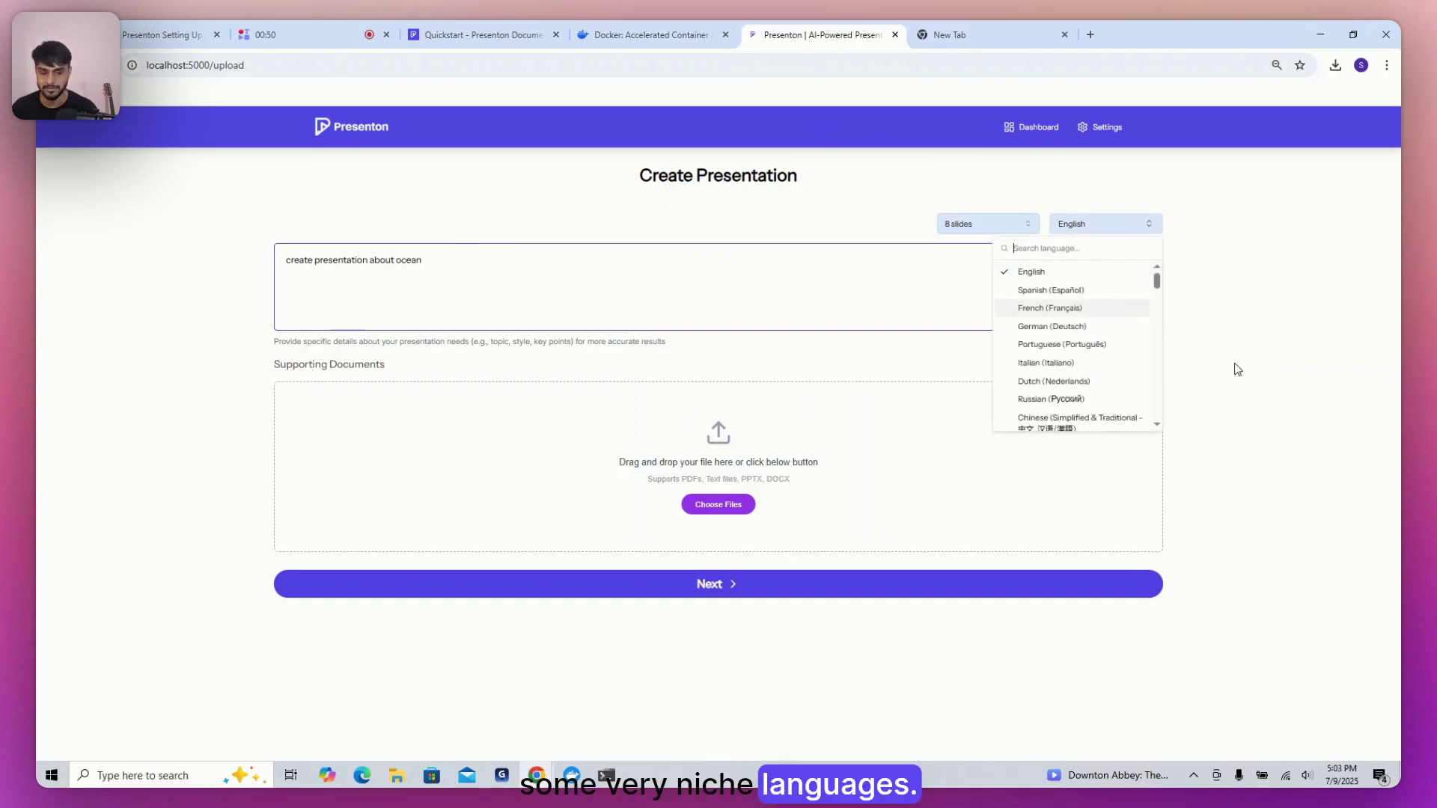
scroll(1132, 360, "down", 3)
left_click(1257, 314)
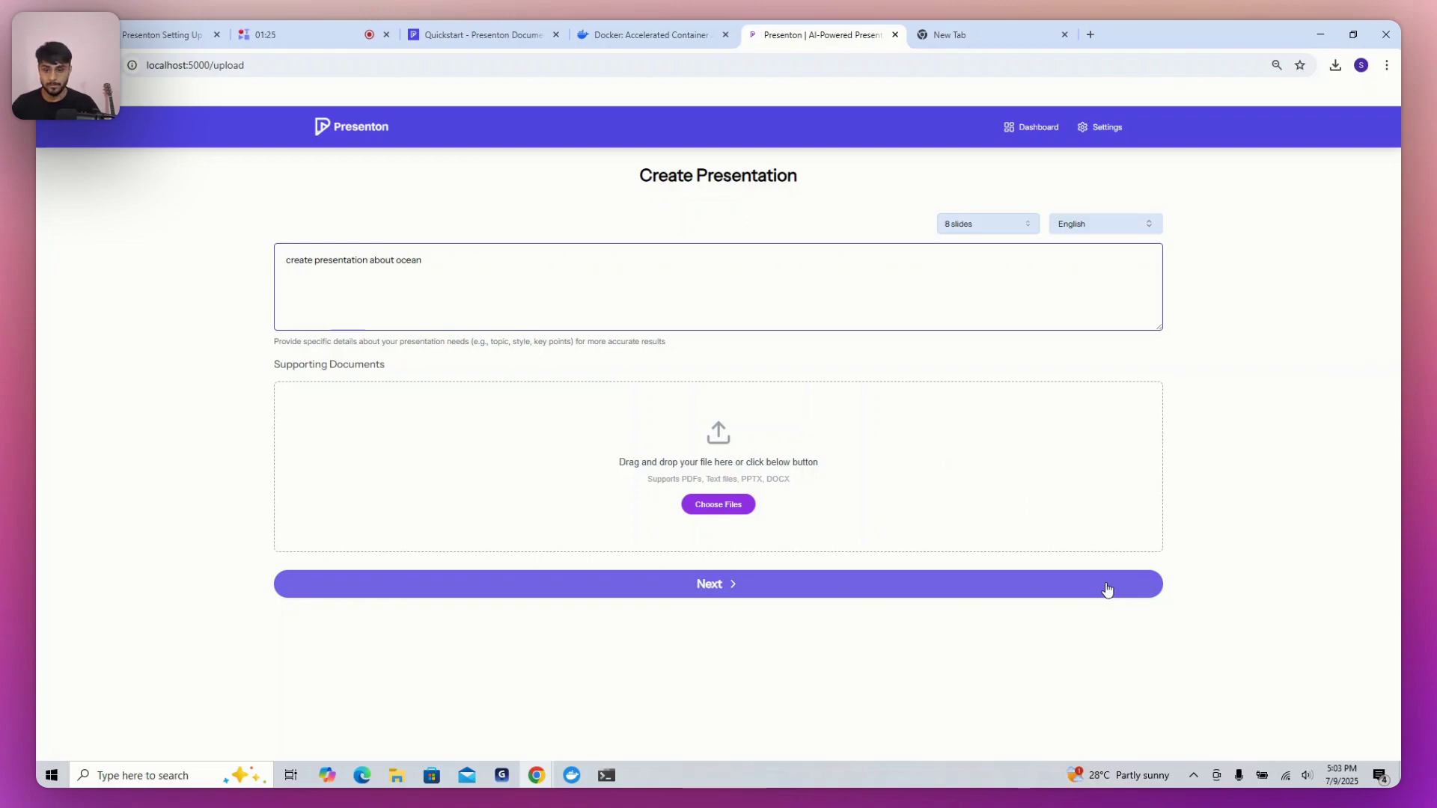
Choose the Royal Blue theme, generate the outline, and start full presentation generation.
left_click(1106, 590)
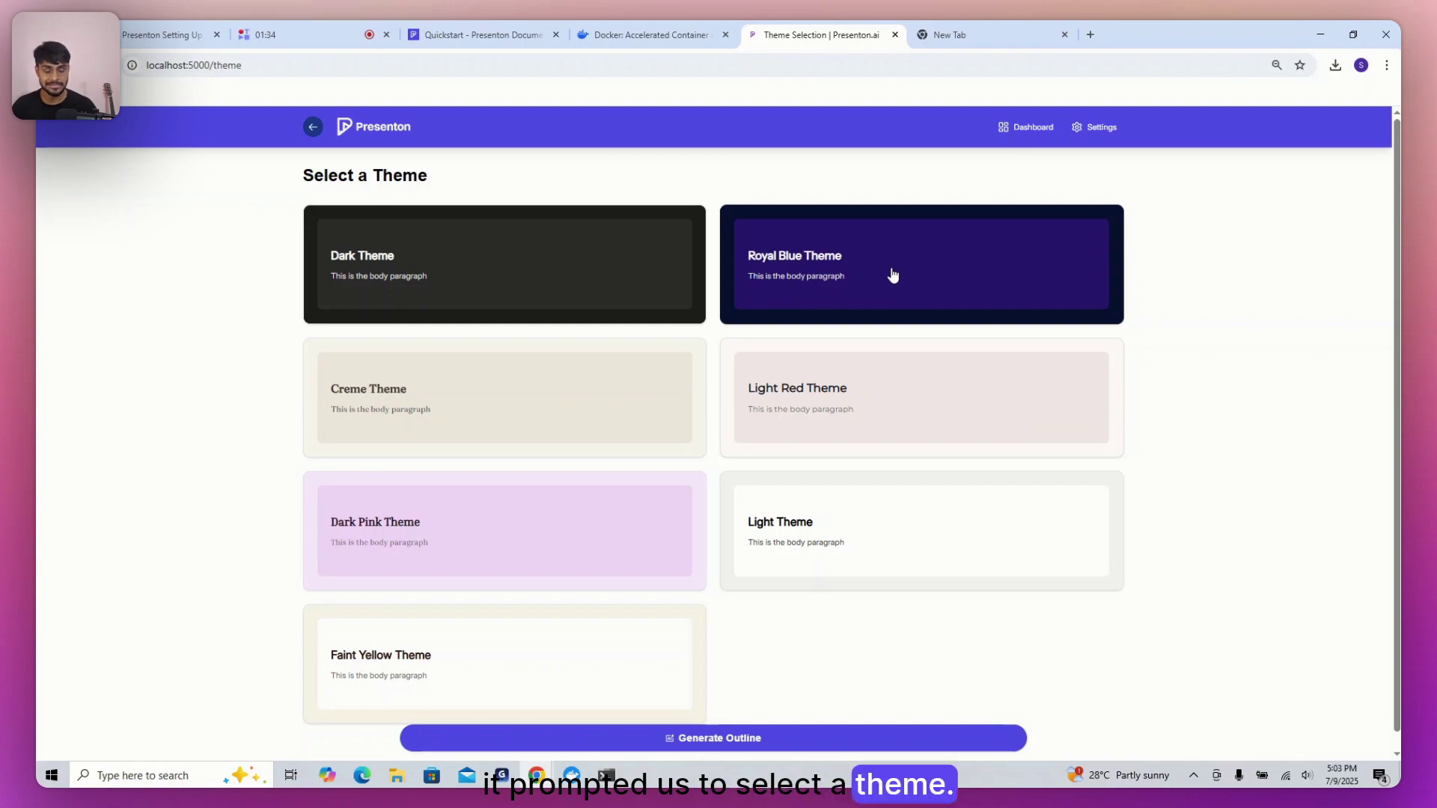
left_click(891, 275)
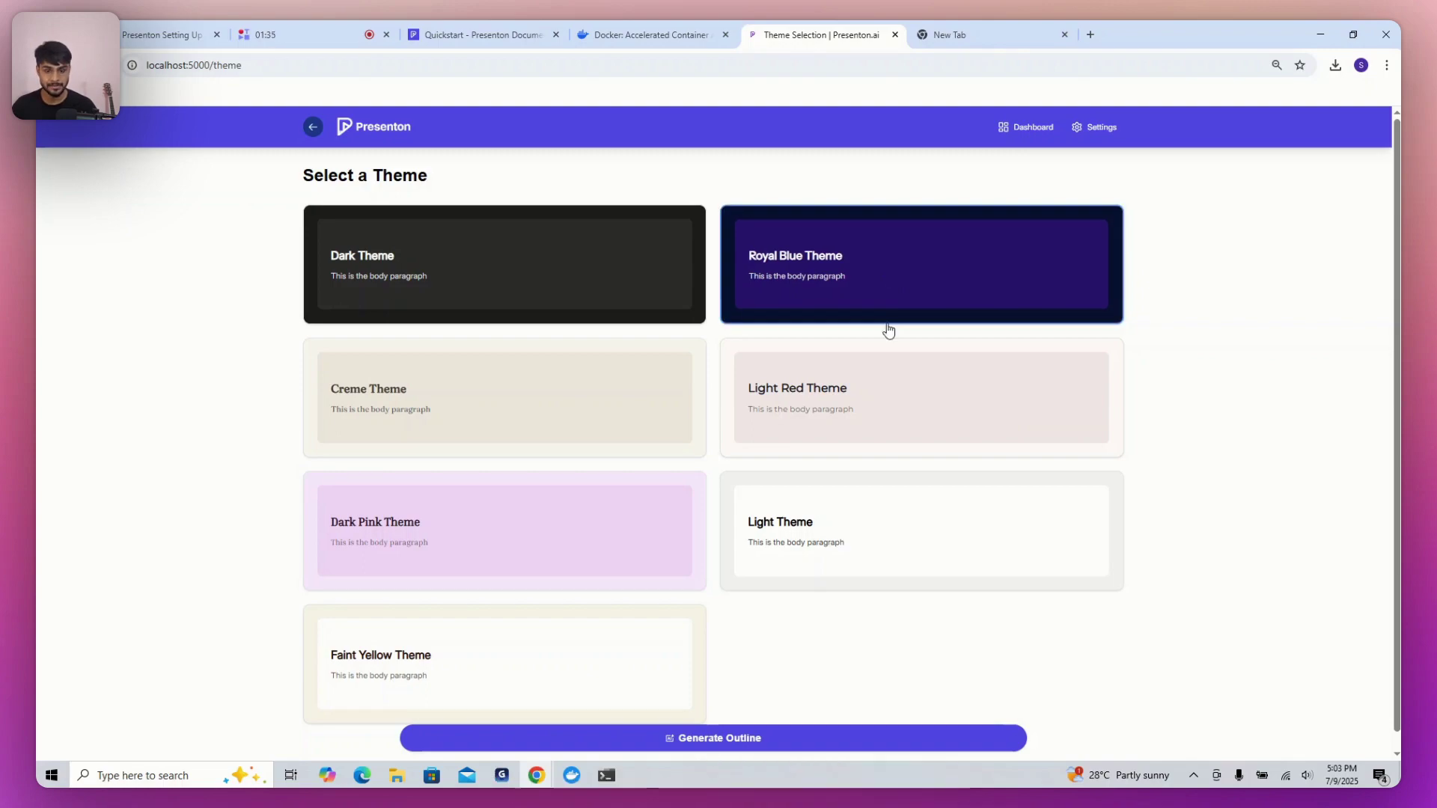
left_click(714, 739)
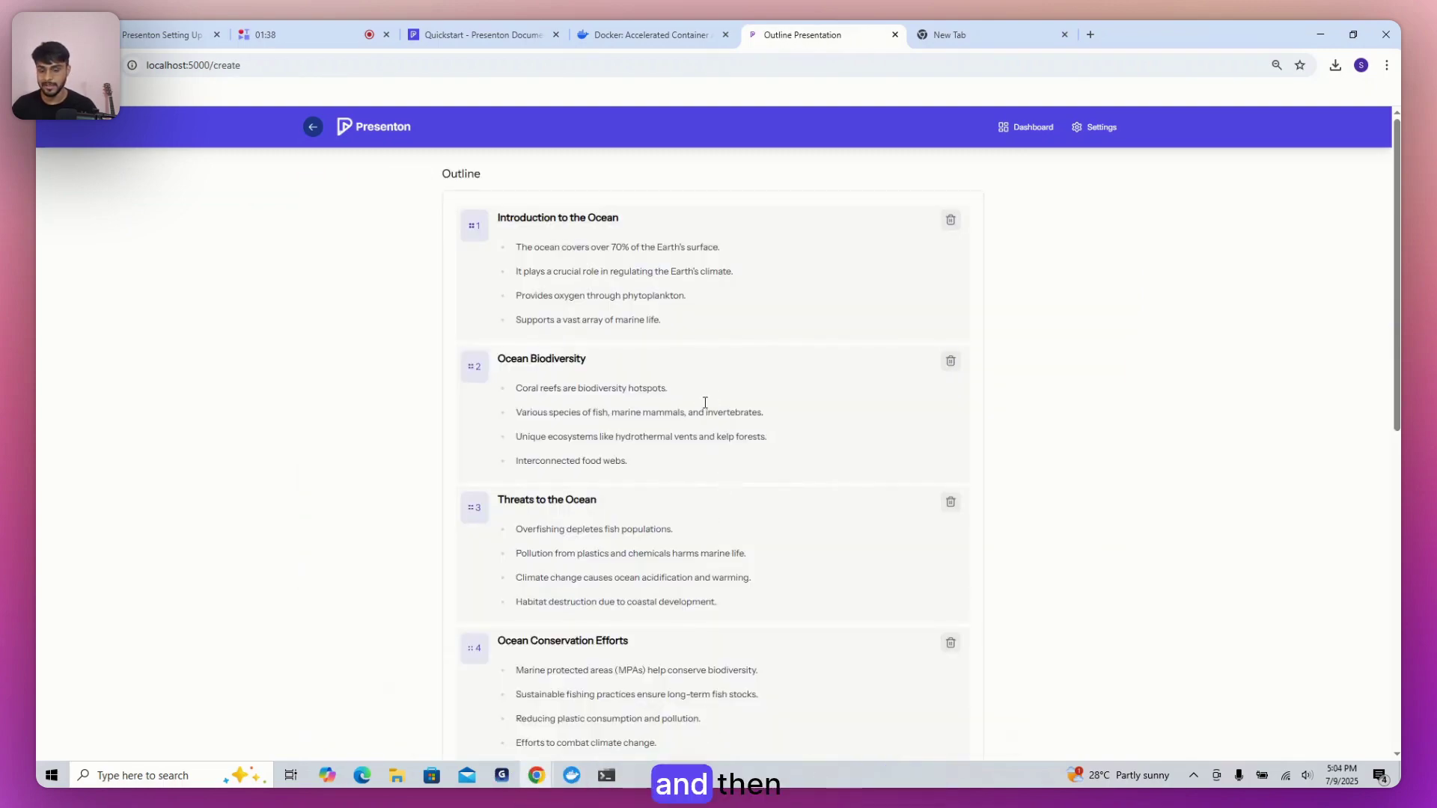
scroll(719, 446, "down", 5)
scroll(550, 383, "down", 1)
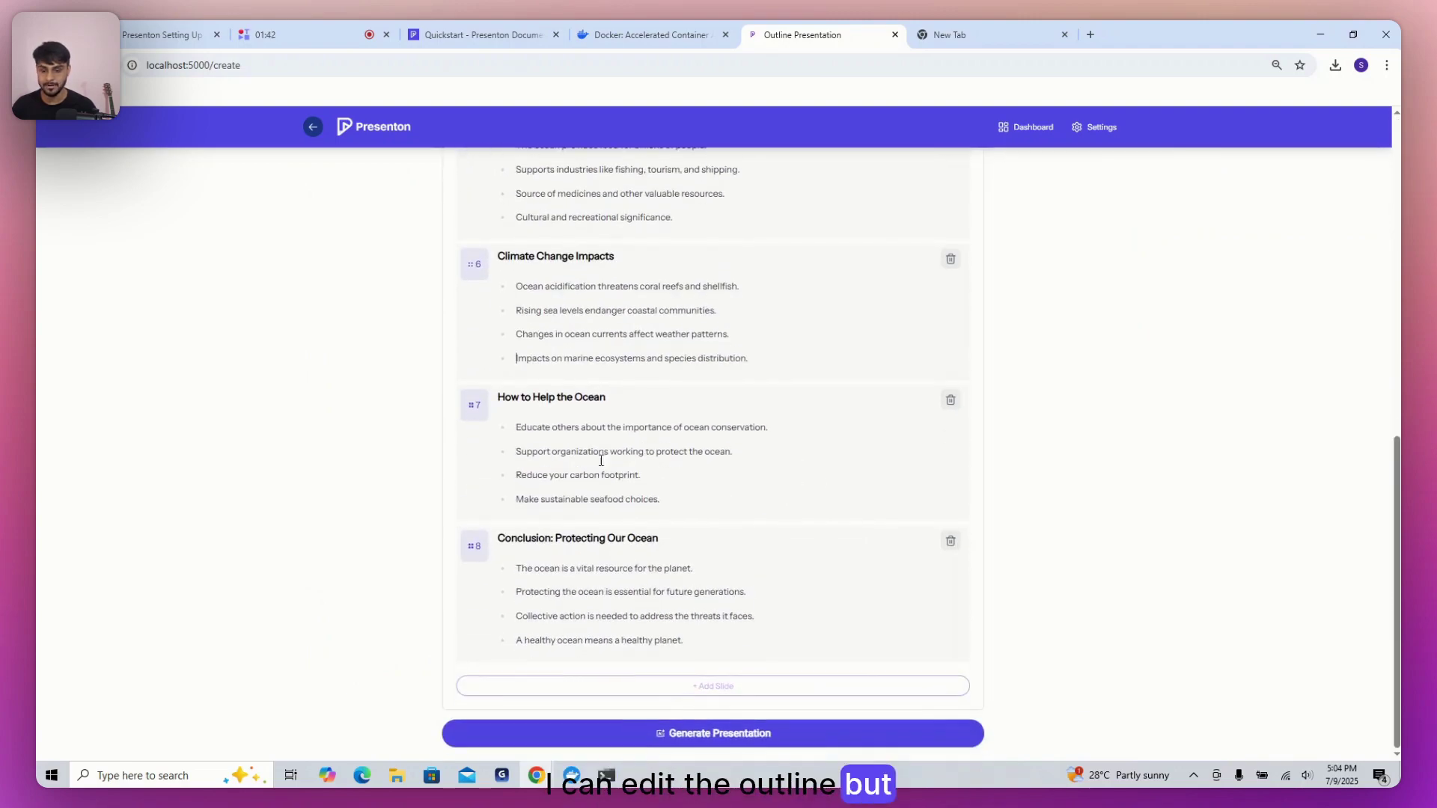
left_click(642, 732)
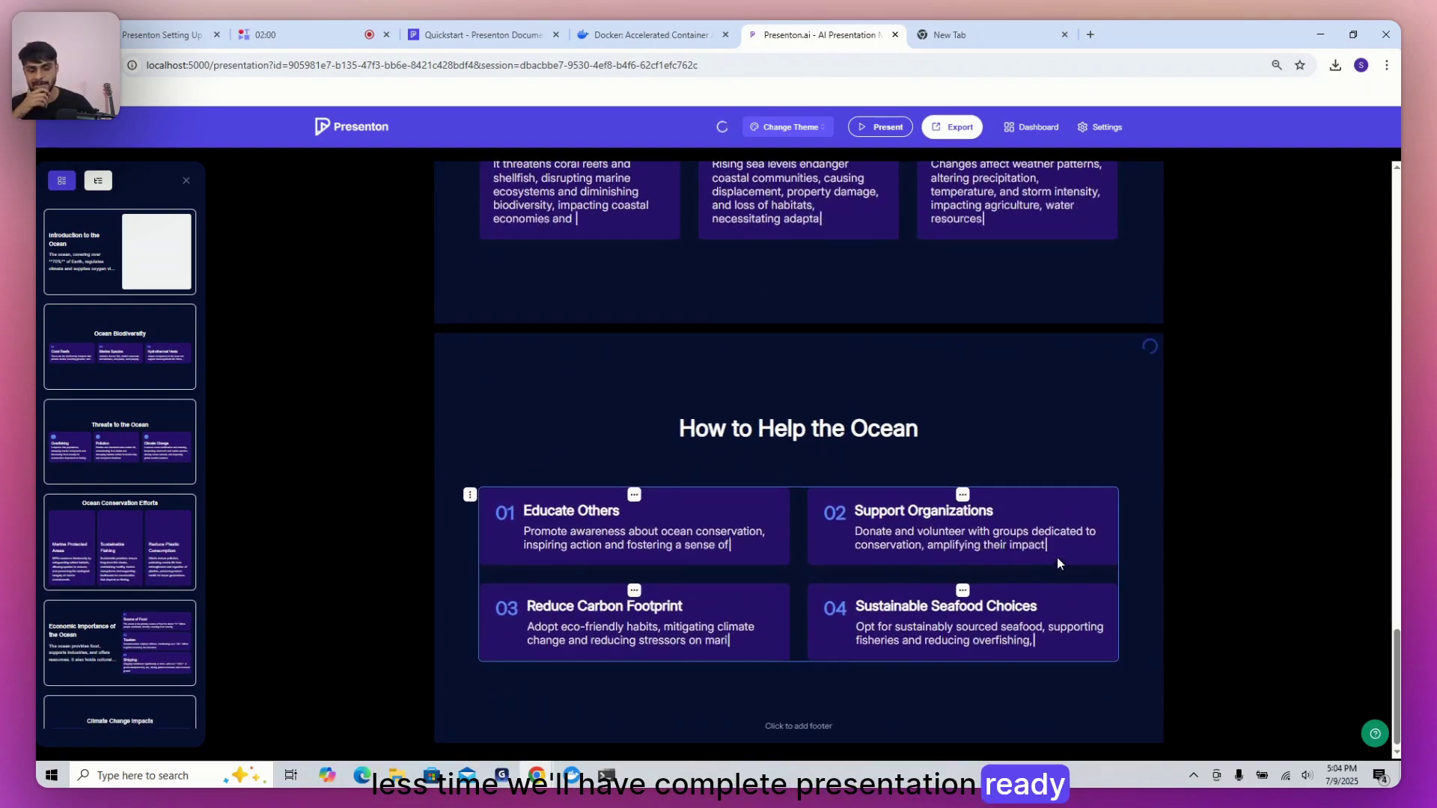
scroll(1062, 564, "up", 5)
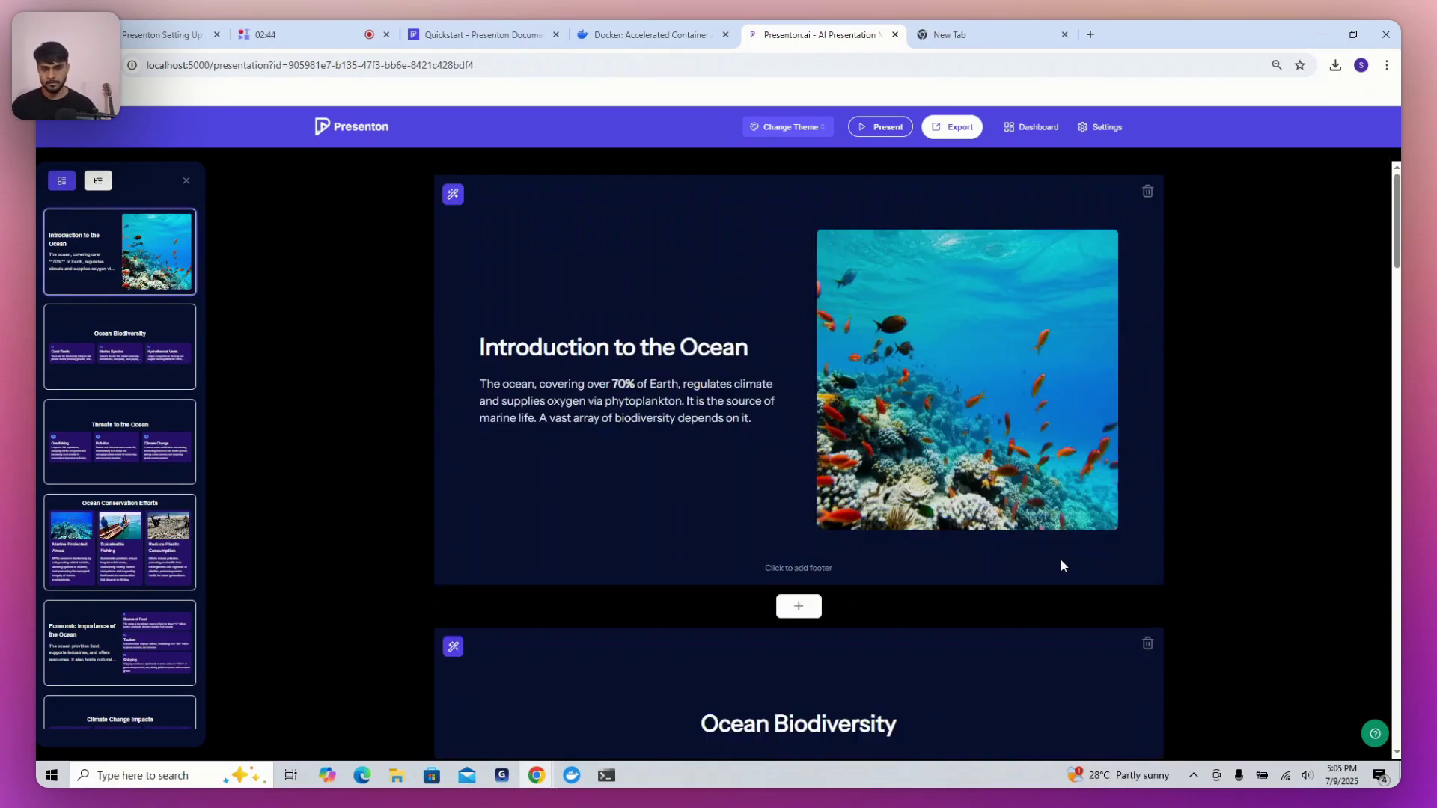
scroll(996, 565, "down", 6)
scroll(995, 565, "down", 6)
scroll(994, 565, "up", 1)
scroll(994, 565, "up", 7)
scroll(976, 524, "up", 4)
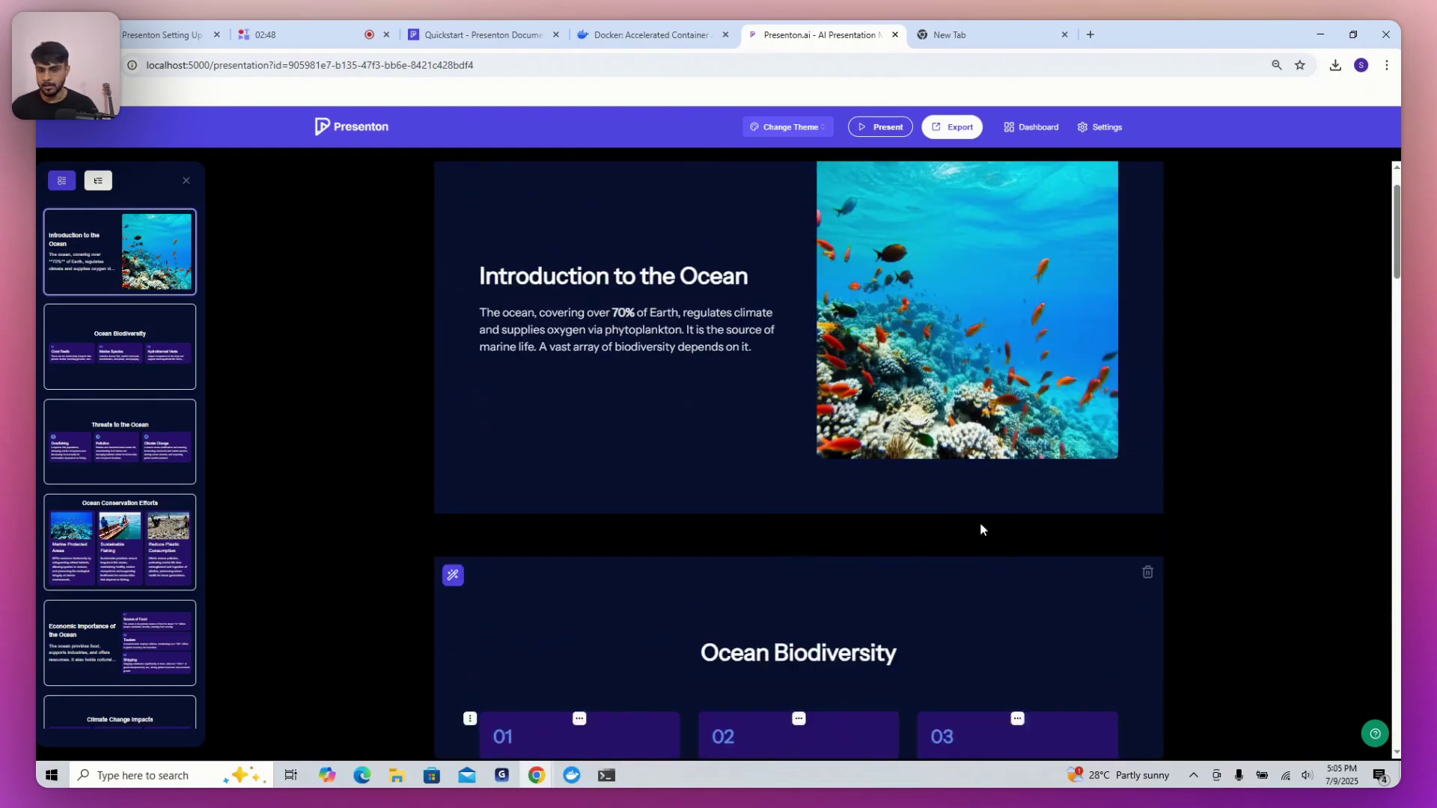
scroll(977, 524, "up", 1)
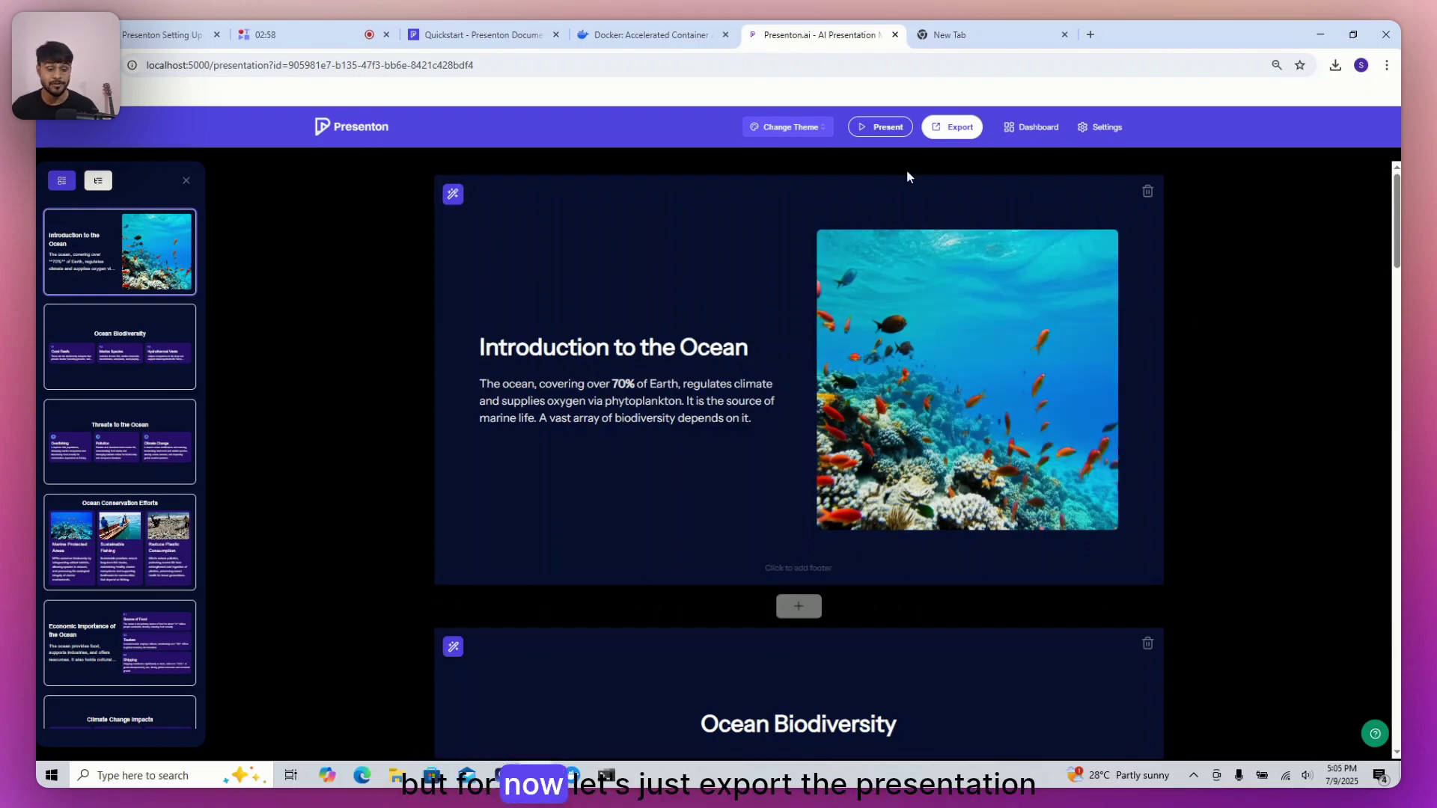
Export the ocean presentation as PPTX and check it in Chrome's download history.
left_click(952, 127)
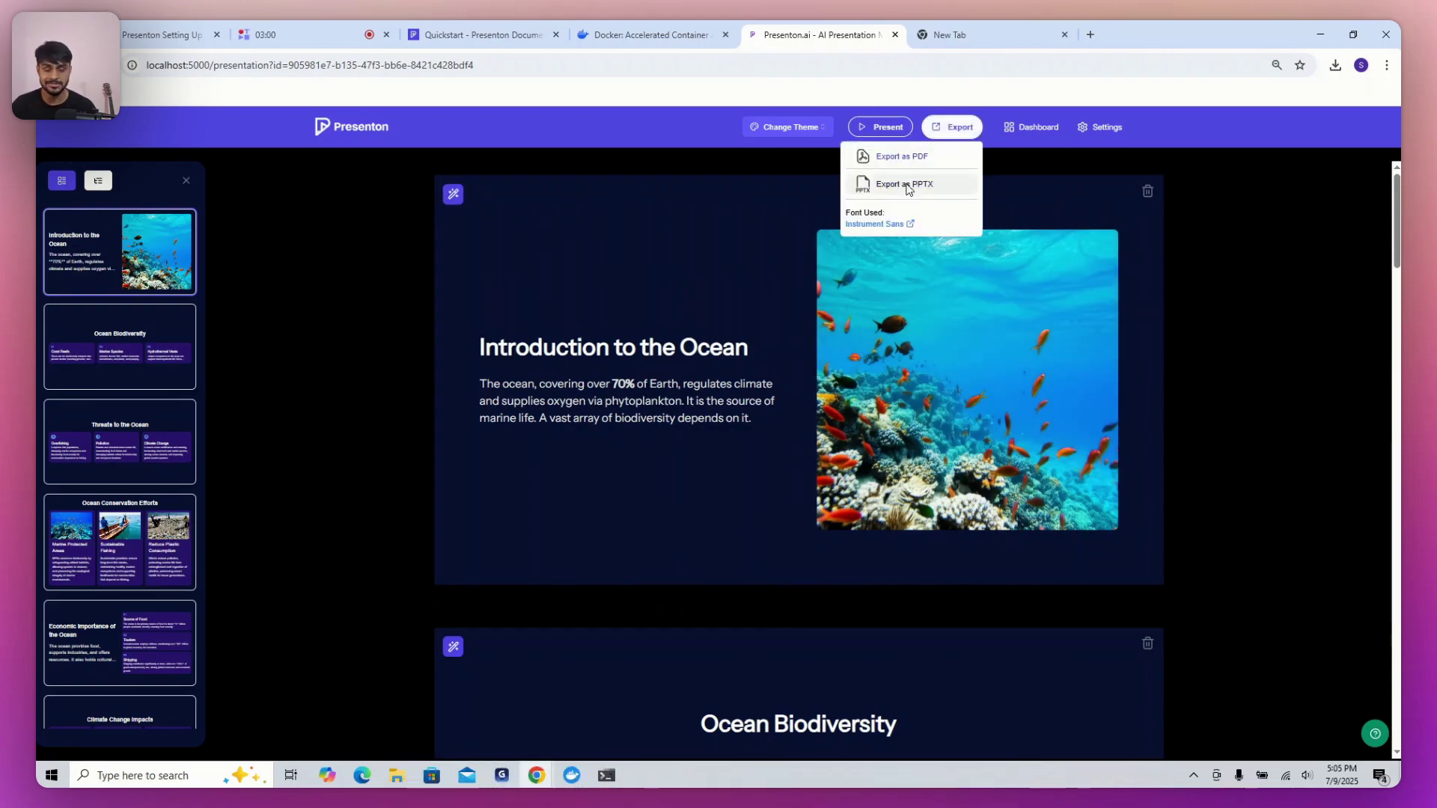
left_click(908, 187)
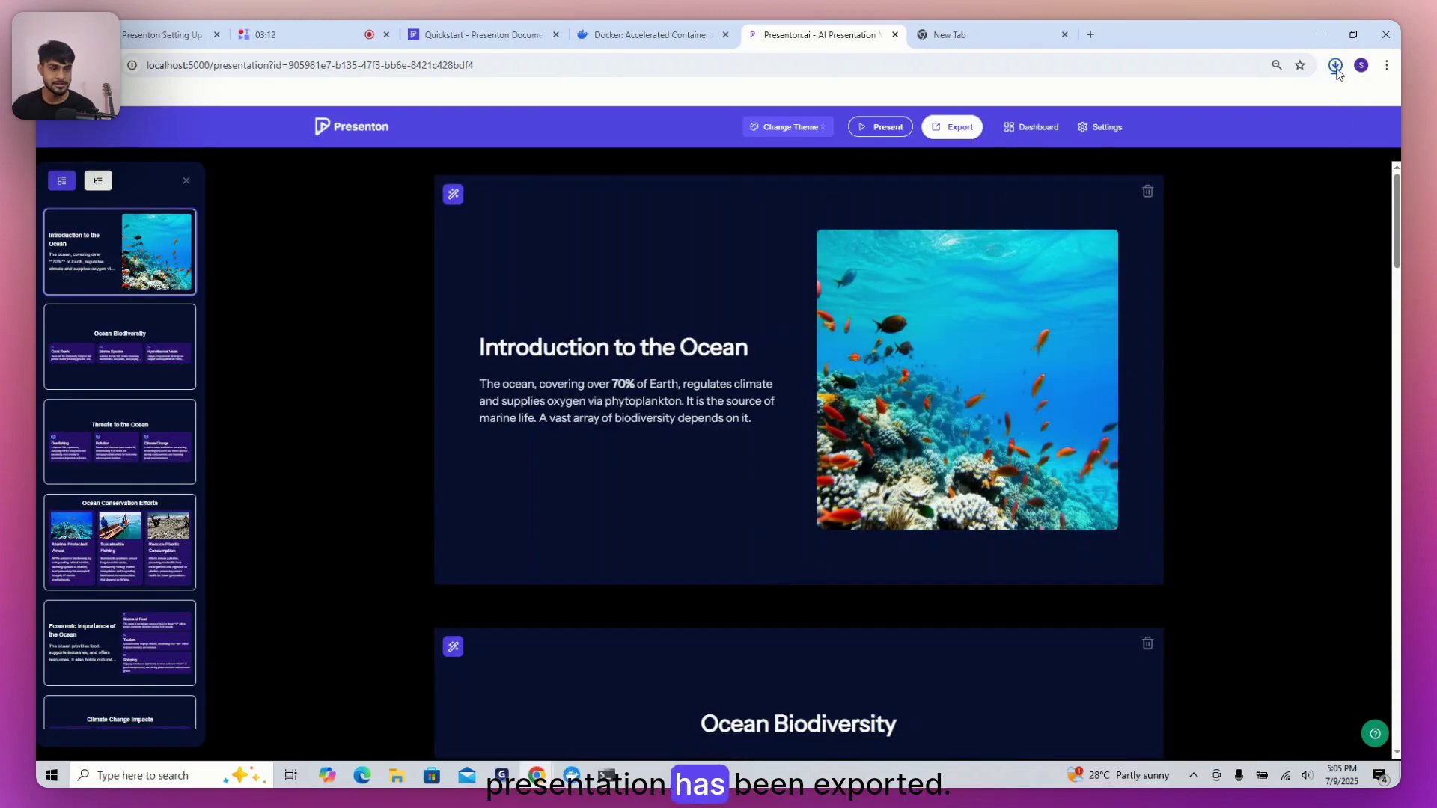
left_click(1335, 65)
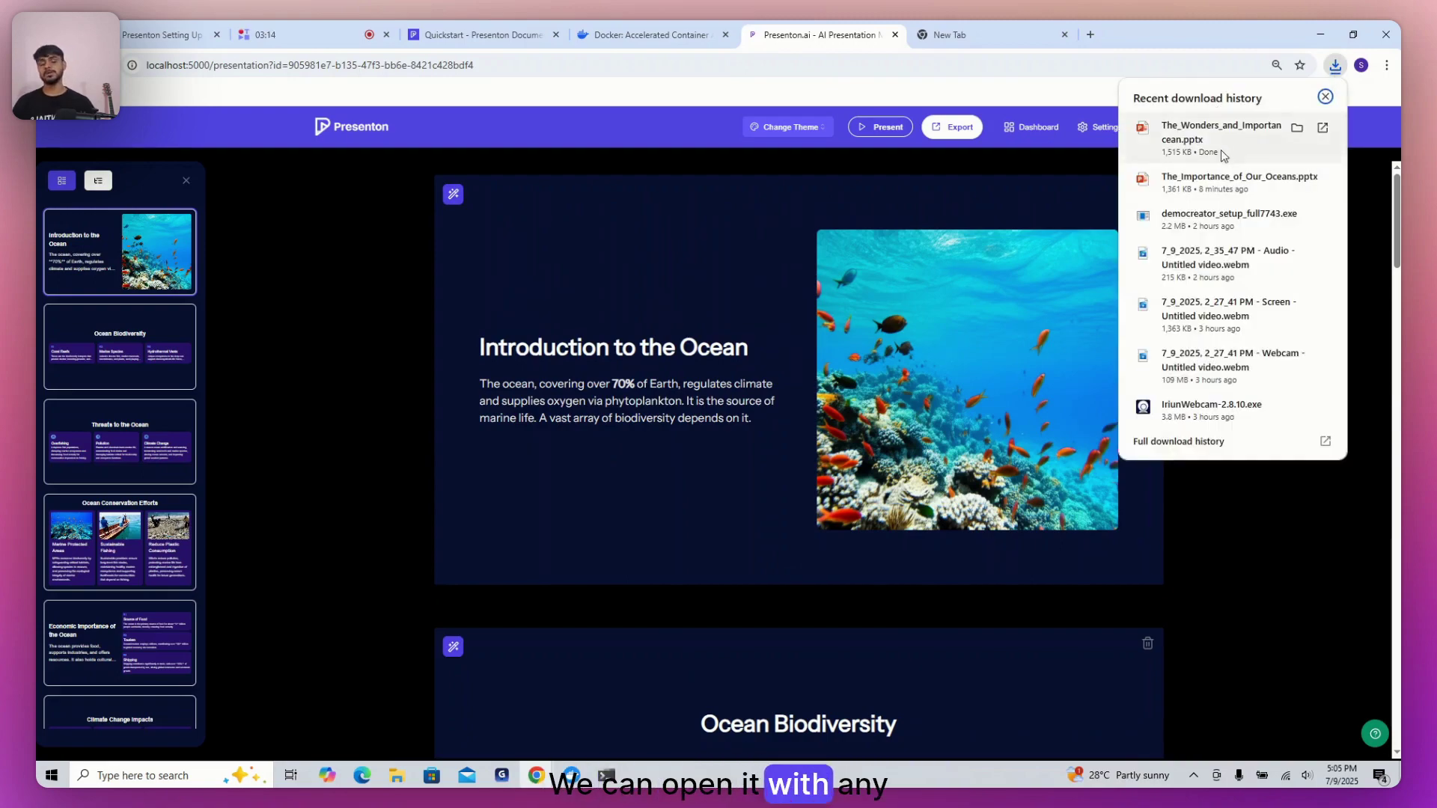
left_click(723, 266)
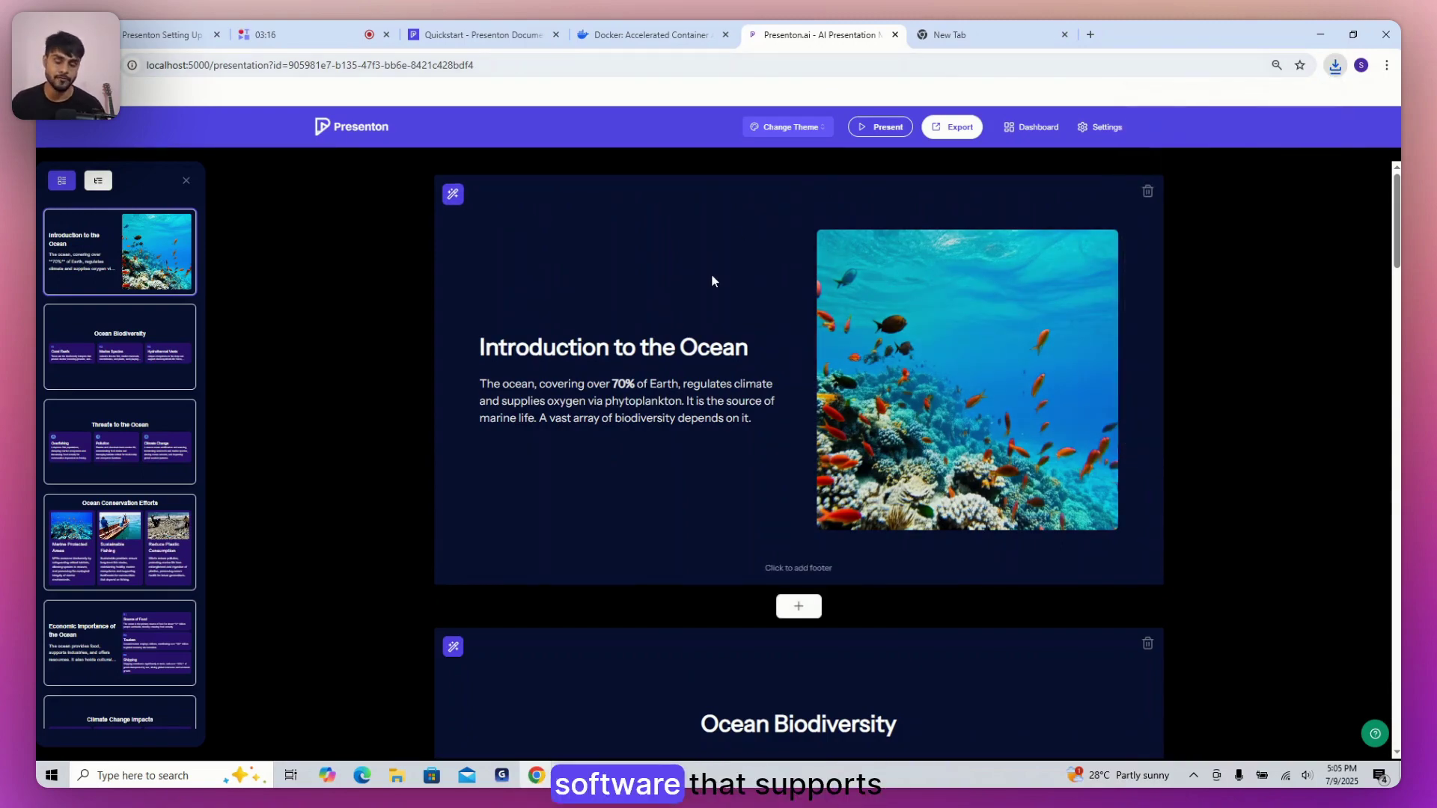
left_click(1336, 68)
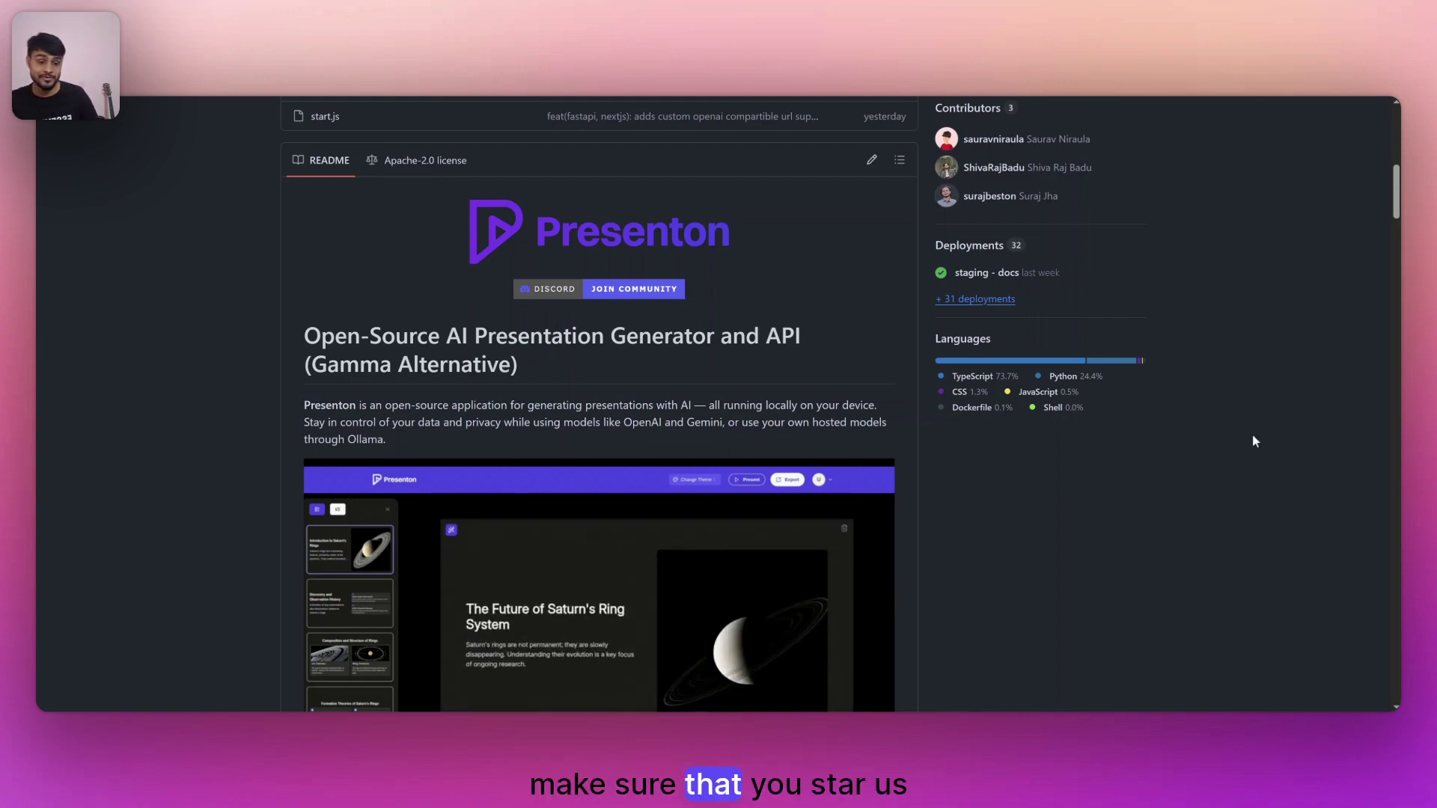
scroll(1236, 436, "up", 15)
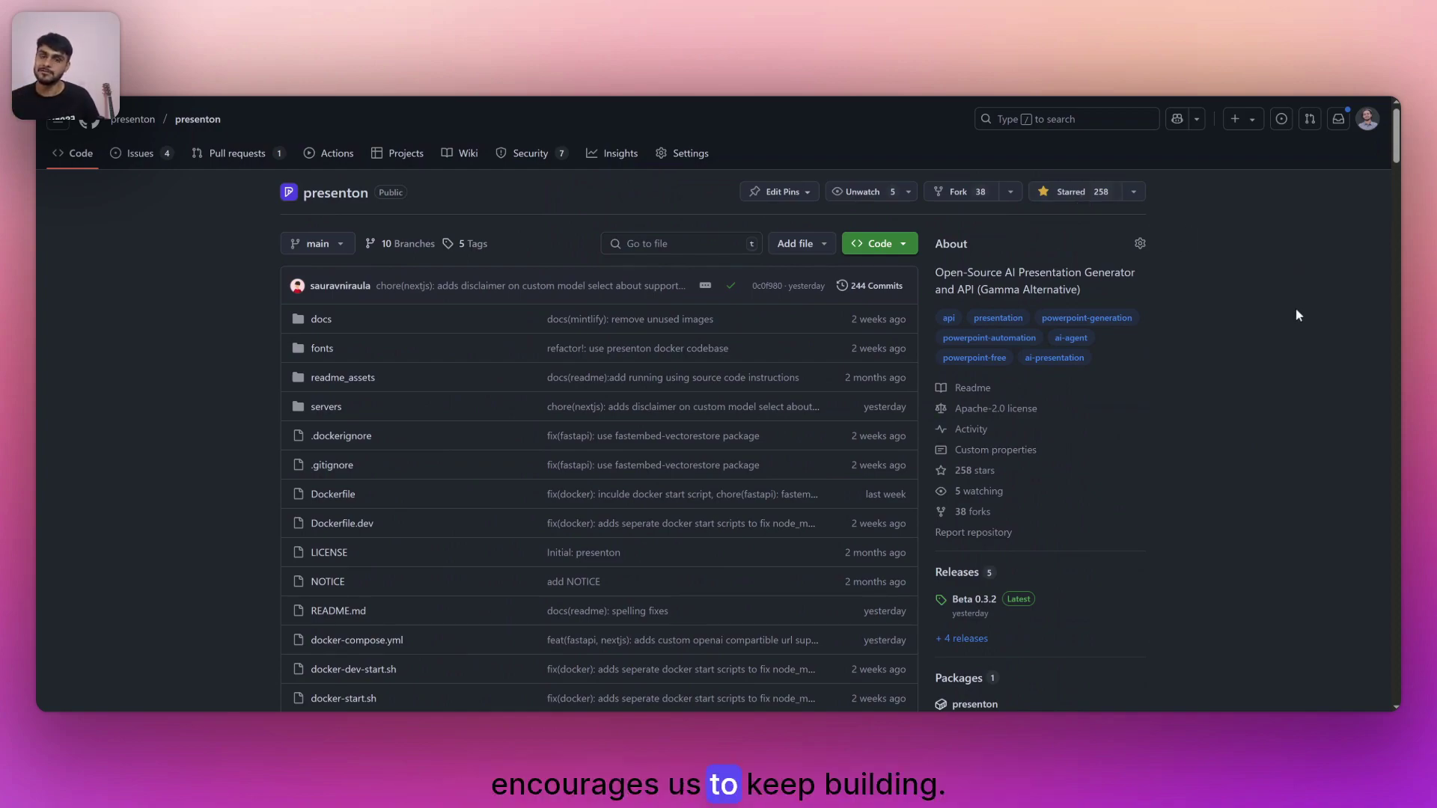
scroll(1295, 317, "down", 2)
scroll(1295, 317, "down", 5)
scroll(1295, 317, "down", 3)
scroll(1296, 319, "down", 2)
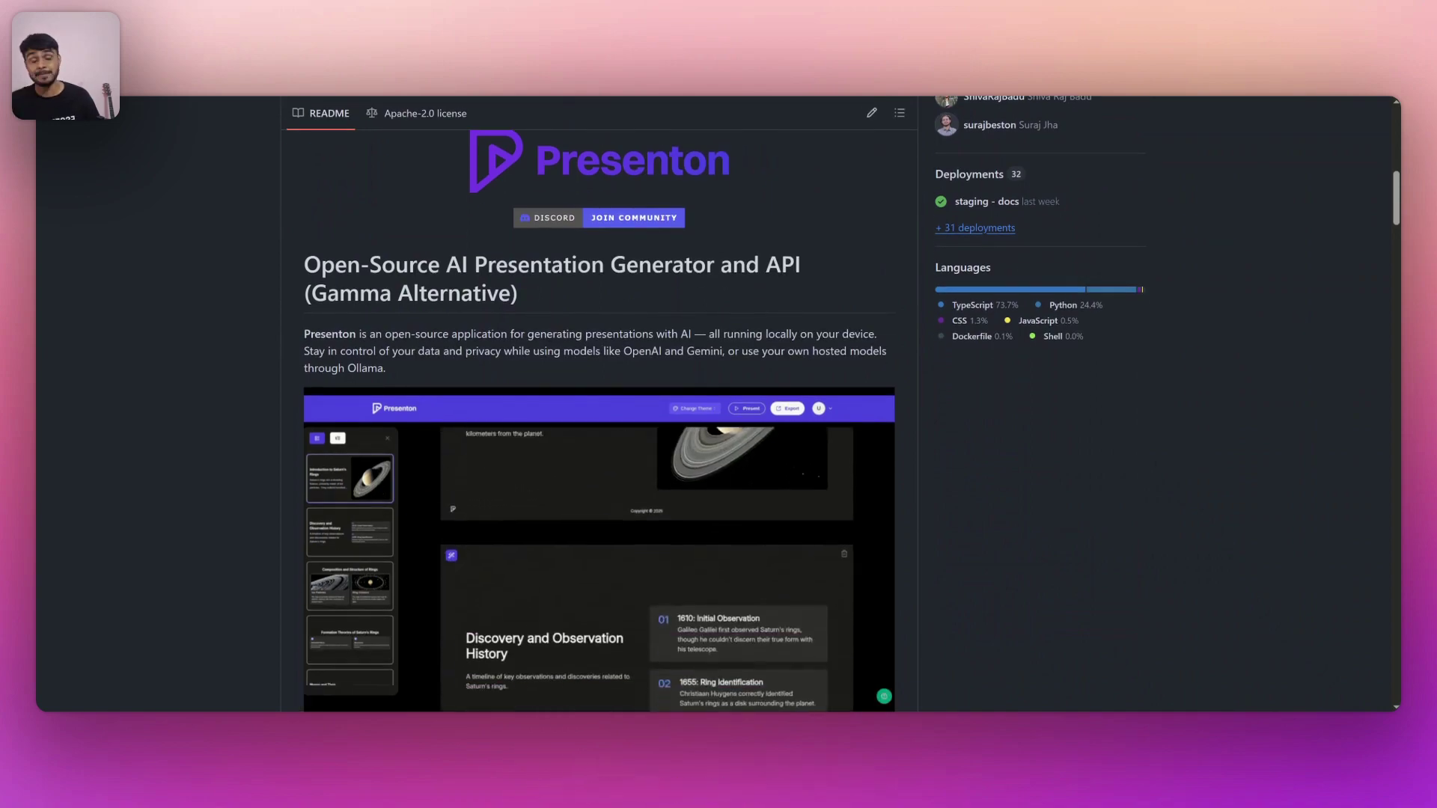